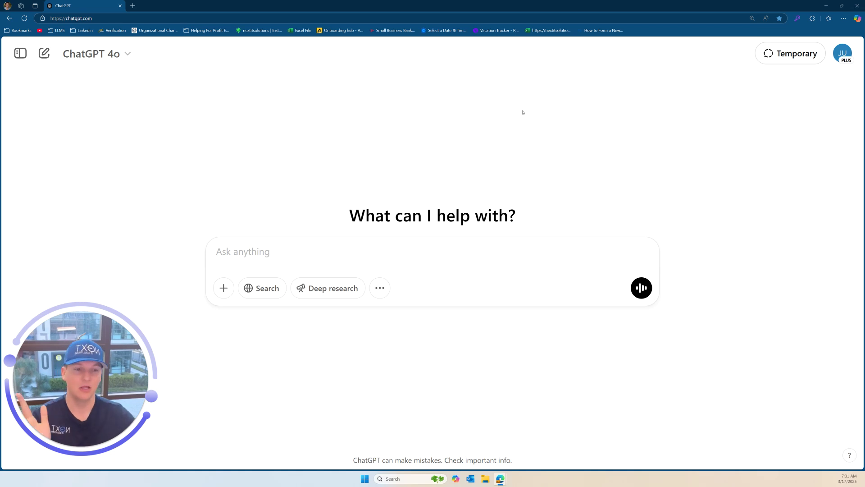
Place the cursor in the 'Ask anything' prompt box of a new ChatGPT 4o chat
click(346, 251)
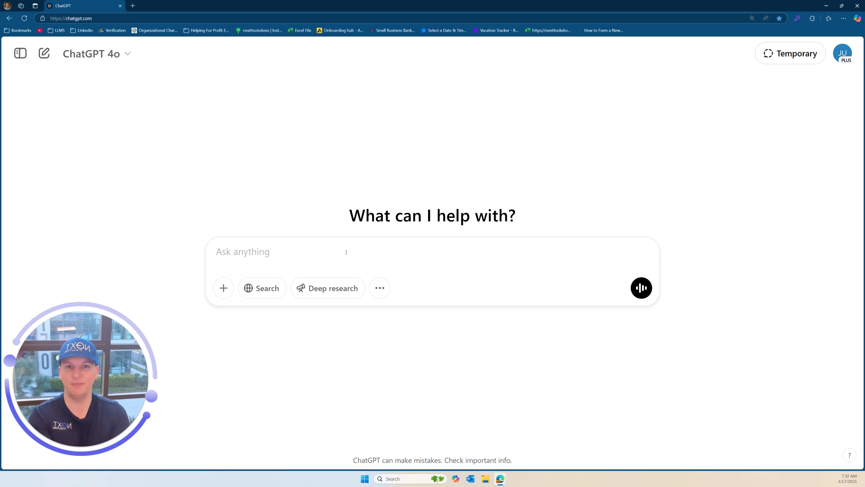
Send the prompt asking for legal California S-Corp meeting minutes naming the owner, VP and COO
text(Today)
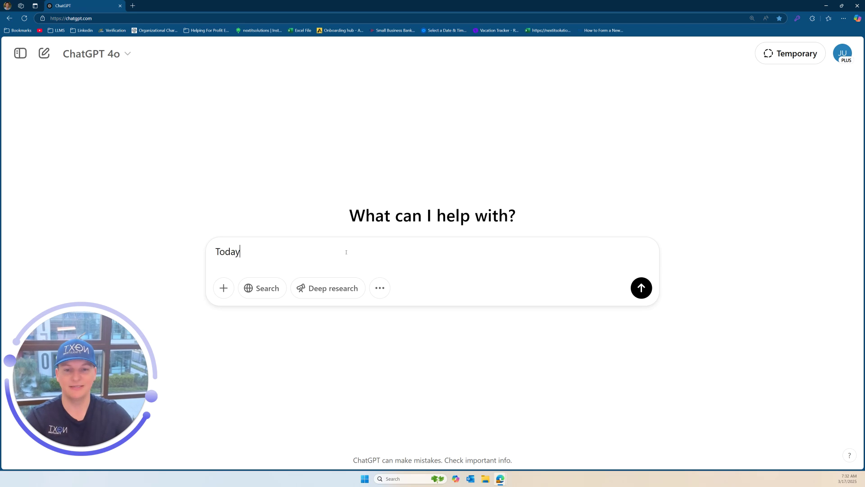
text( I )
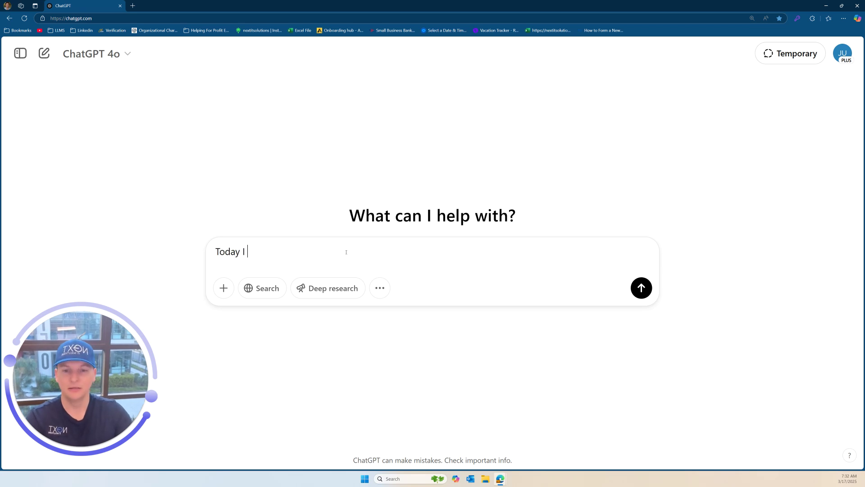
text(need you to make me)
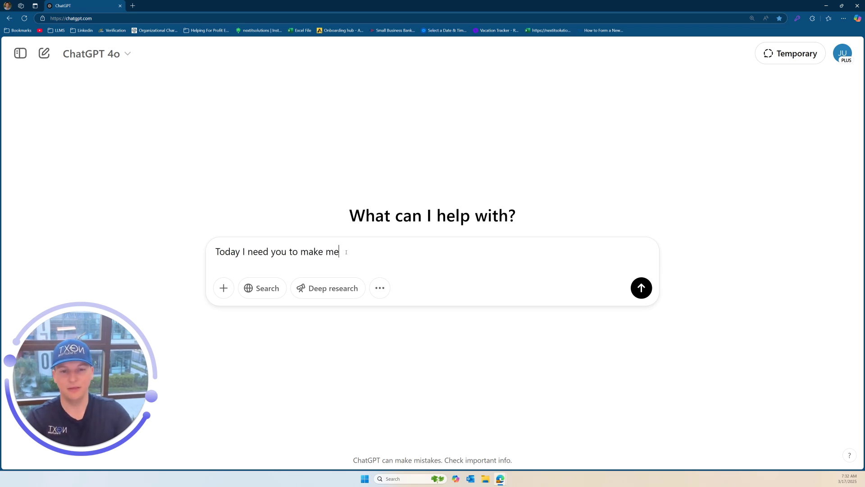
text(eting minutes )
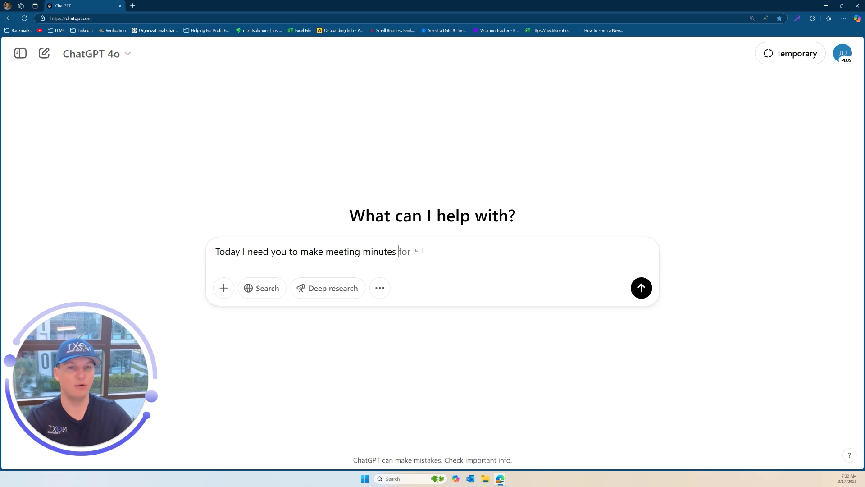
text(for the state)
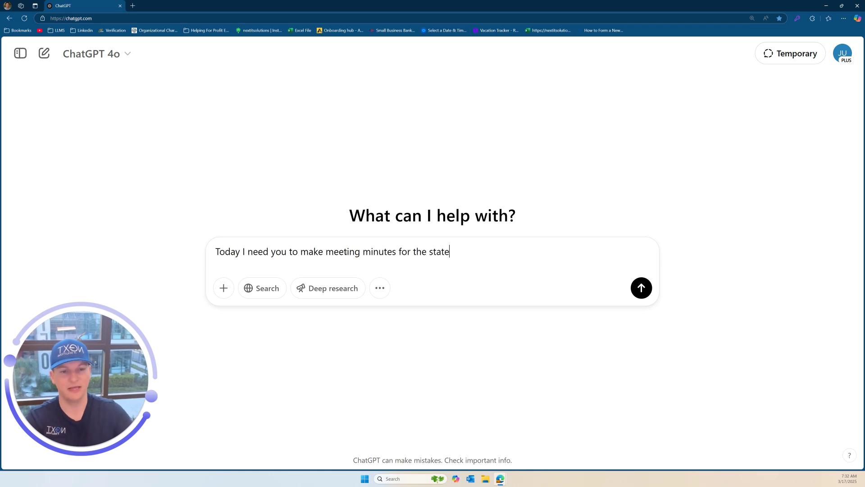
text( of california)
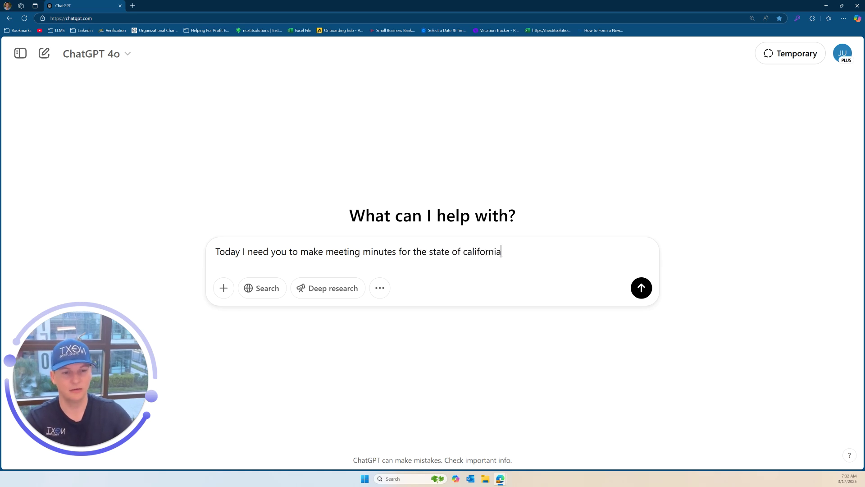
text( for a Scorp I nee)
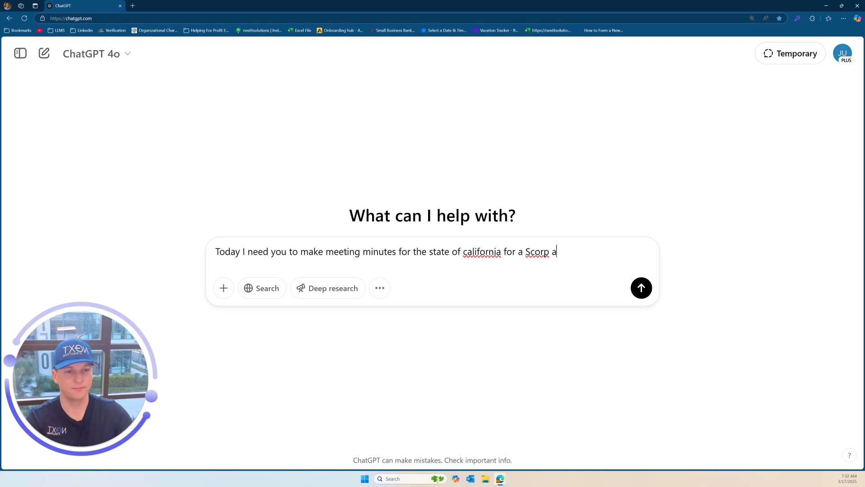
text(d you )
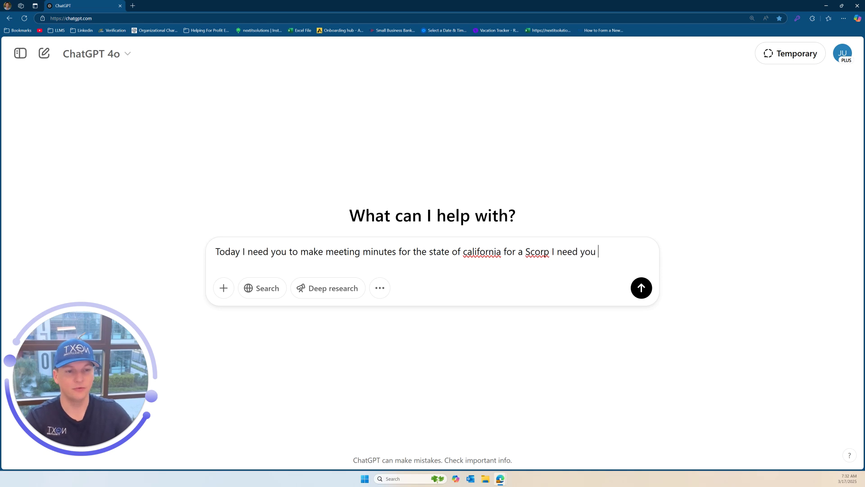
text(to put in the ow)
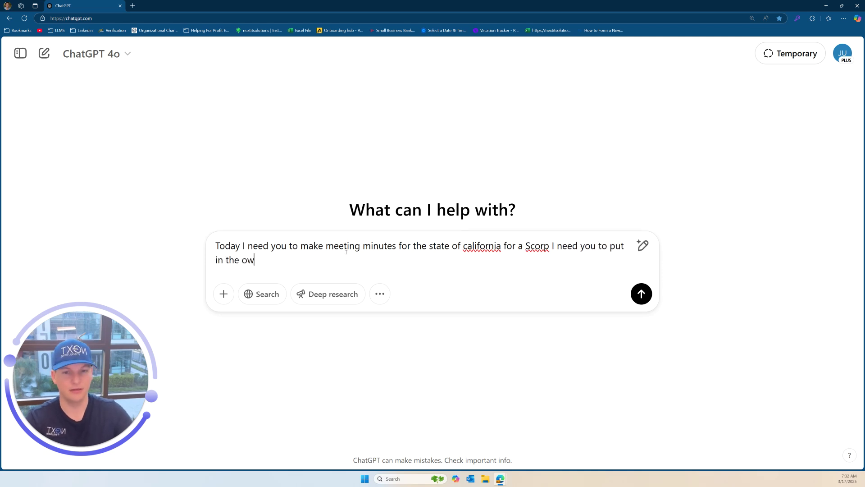
text(ner, the vice )
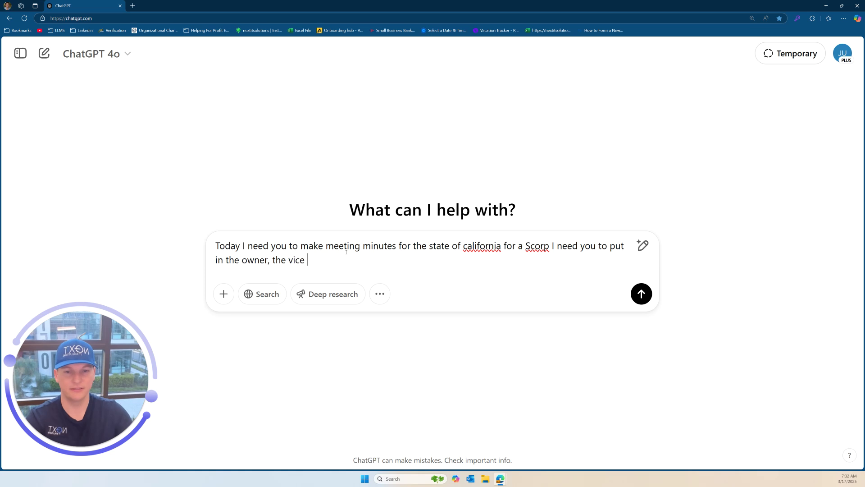
text(president and )
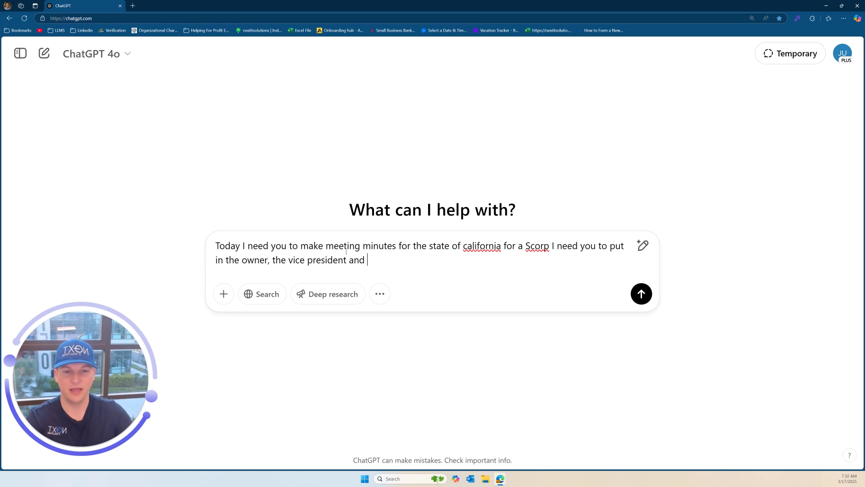
text(the COO.)
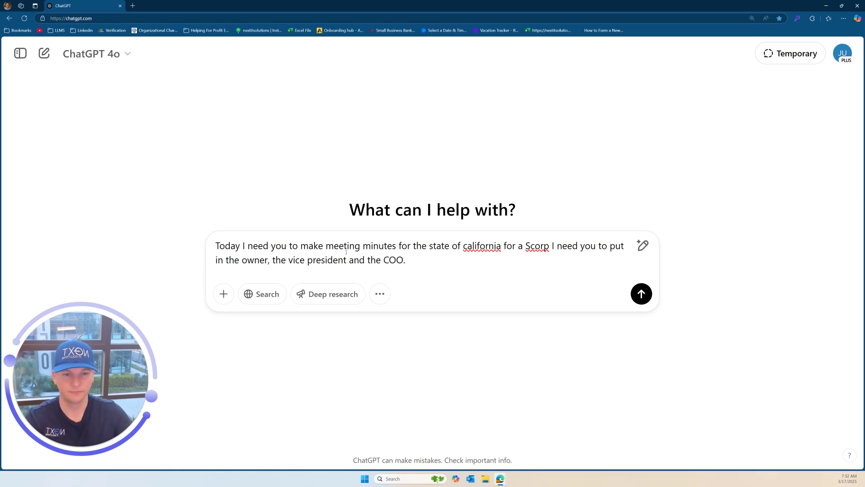
text(  Ask me any que)
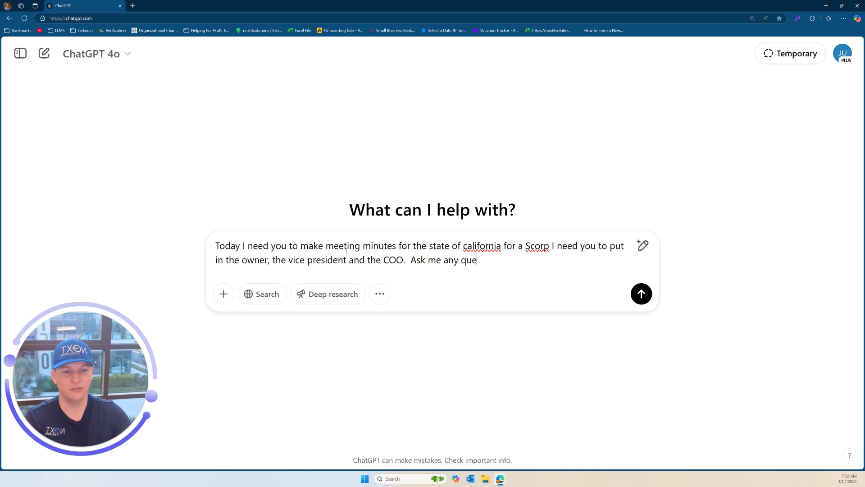
text(stions you need to )
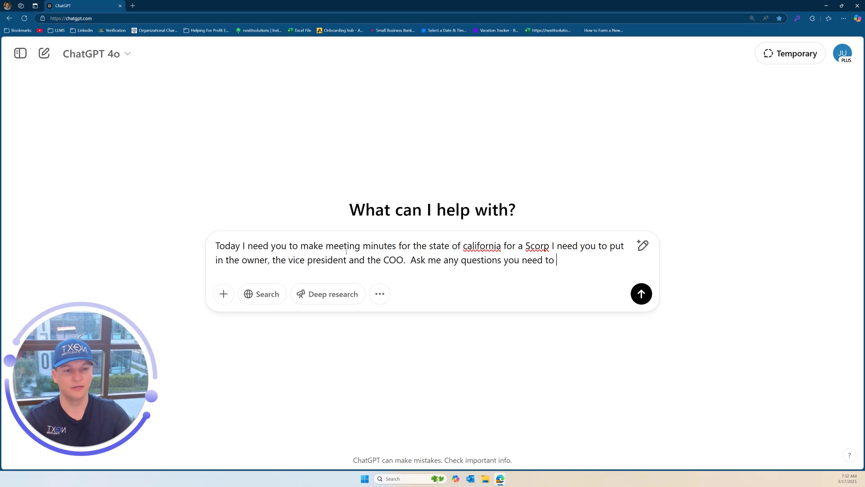
text(fulfill this)
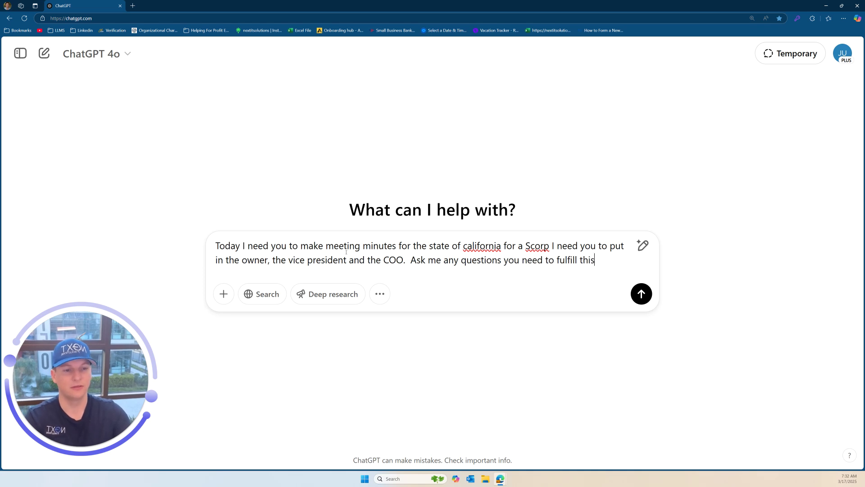
text( duty and make )
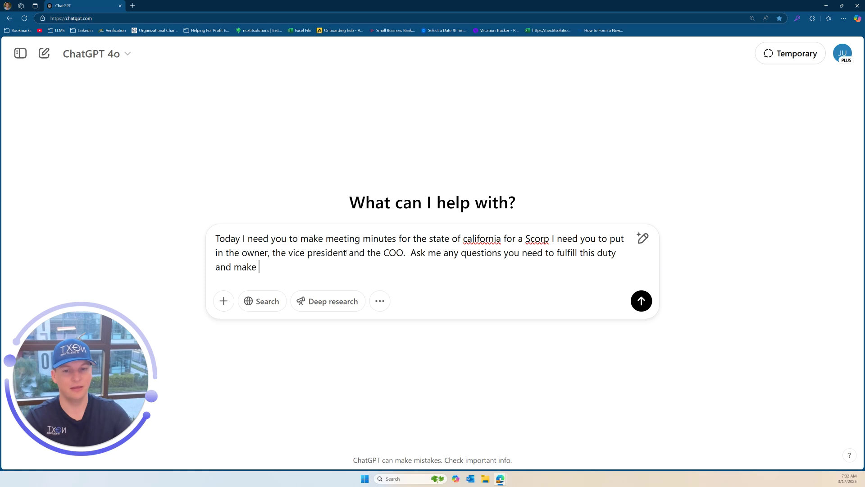
text(it legal)
key(Return)
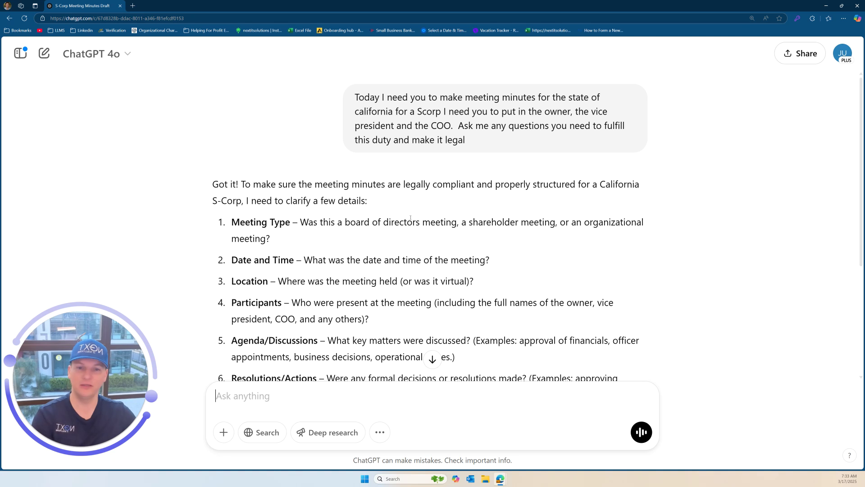
Scroll through ChatGPT's eight numbered clarifying questions about the meeting minutes
scroll(448, 220, down, 3)
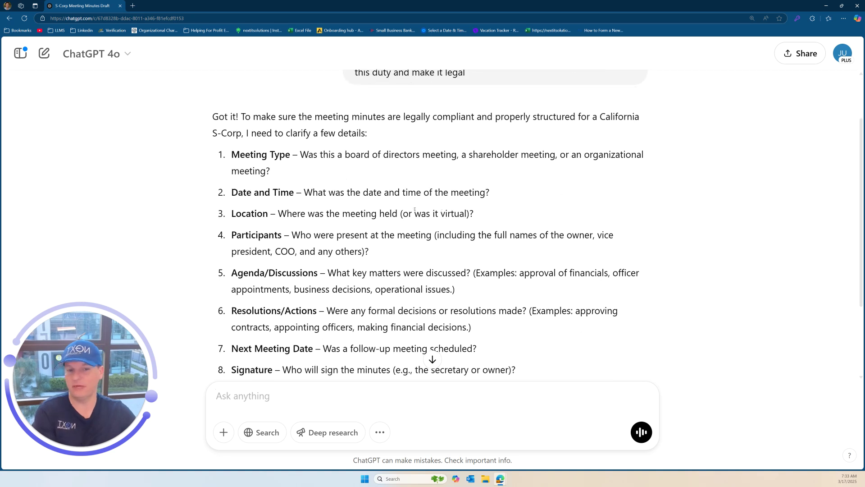
scroll(387, 208, up, 1)
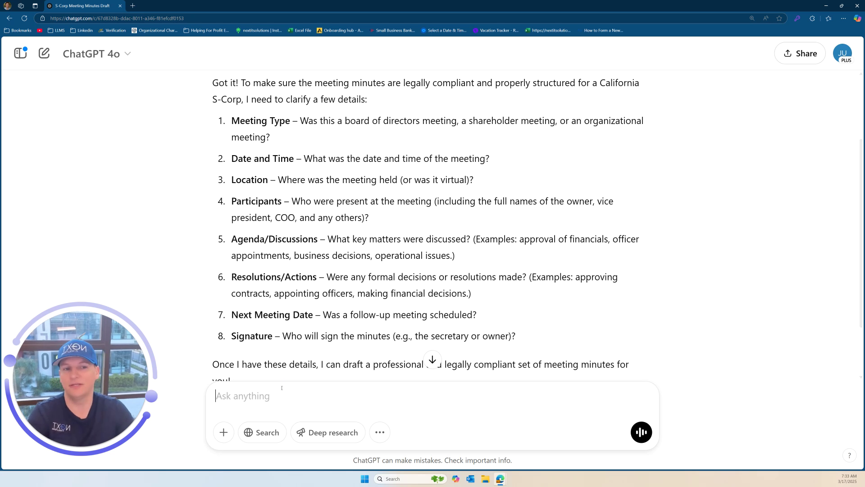
Reply 'Shareholder meeting', asking for the least number of questions and to fill in blanks itself
text(O)
key(BackSpace)
text(Sh)
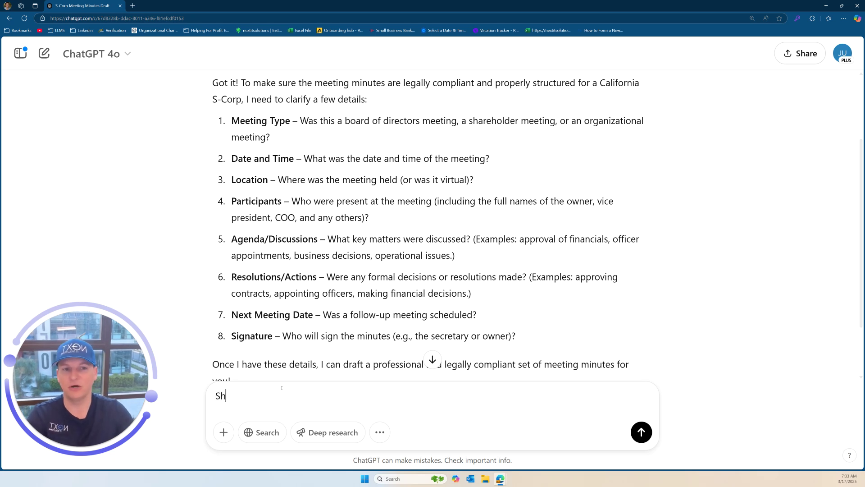
text(areholder meeting,)
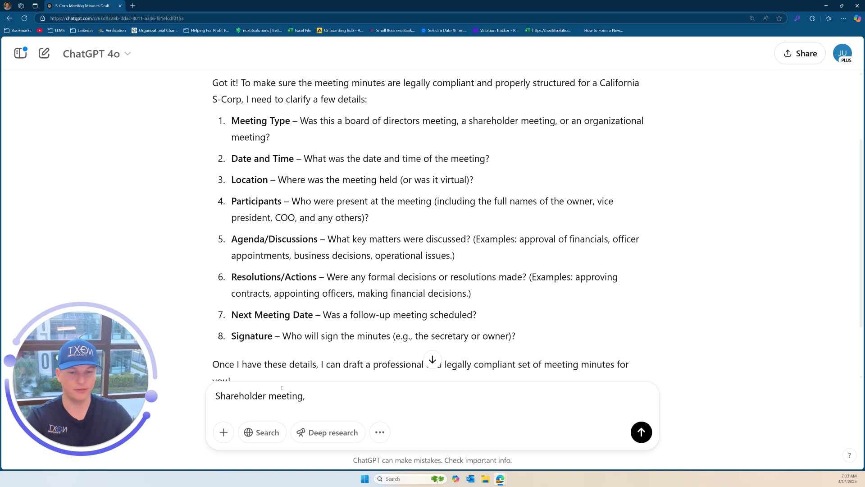
text(ma)
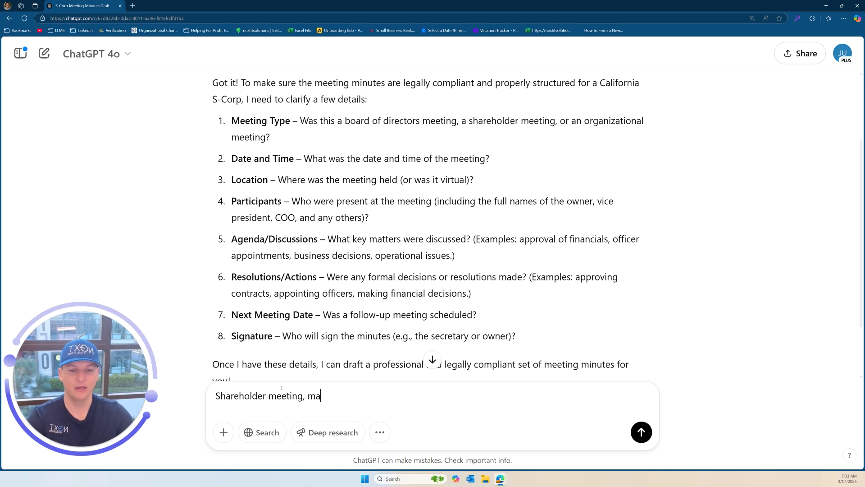
text(ke sure to ask me the right qe)
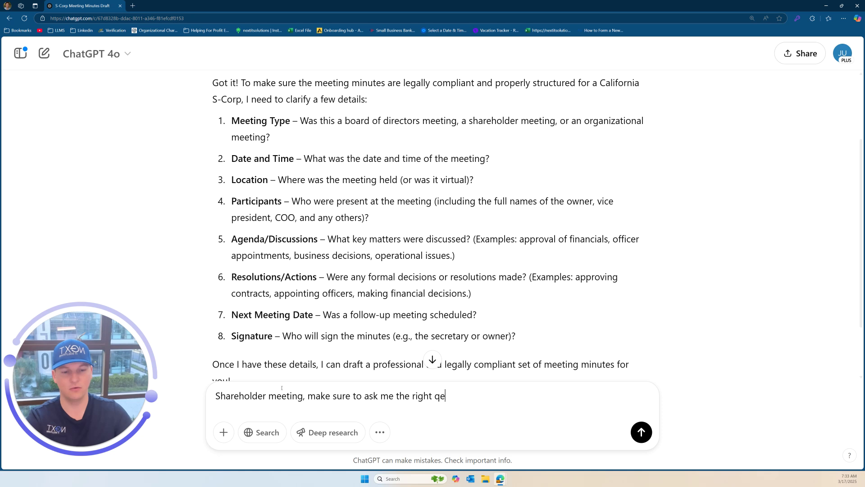
key(BackSpace)
text(uestiongs)
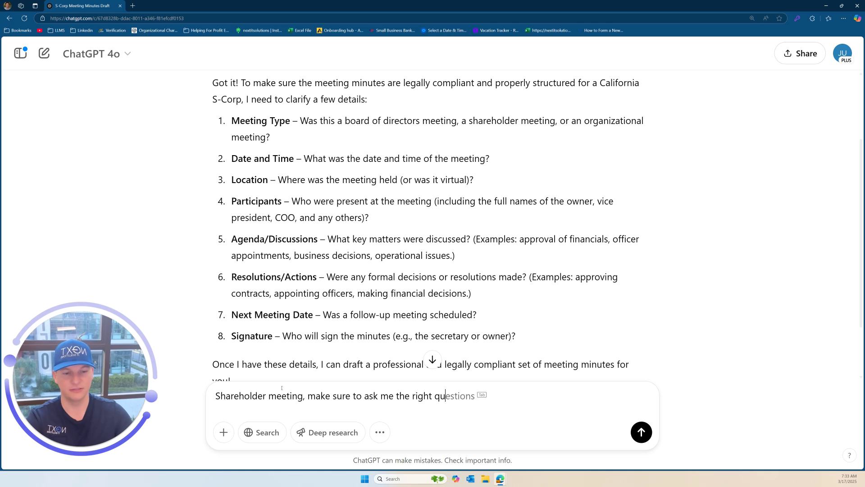
key(BackSpace)
key(BackSpace)
key(BackSpace)
text(s for this, )
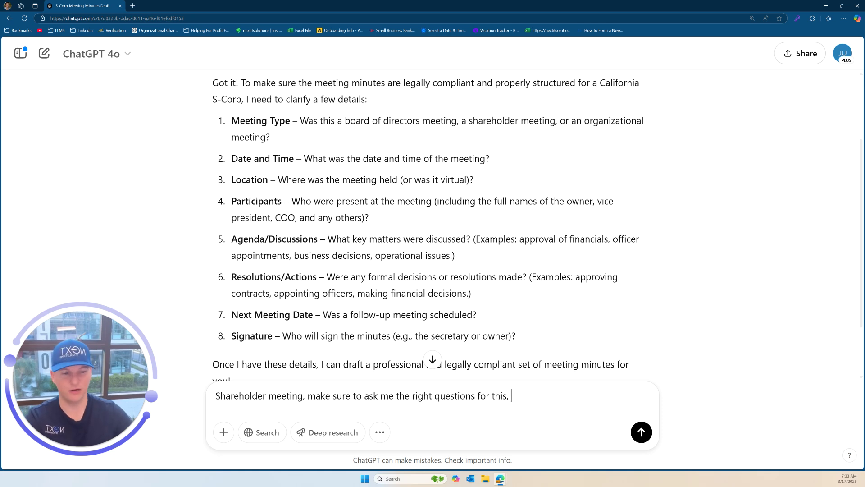
text(try ans)
key(BackSpace)
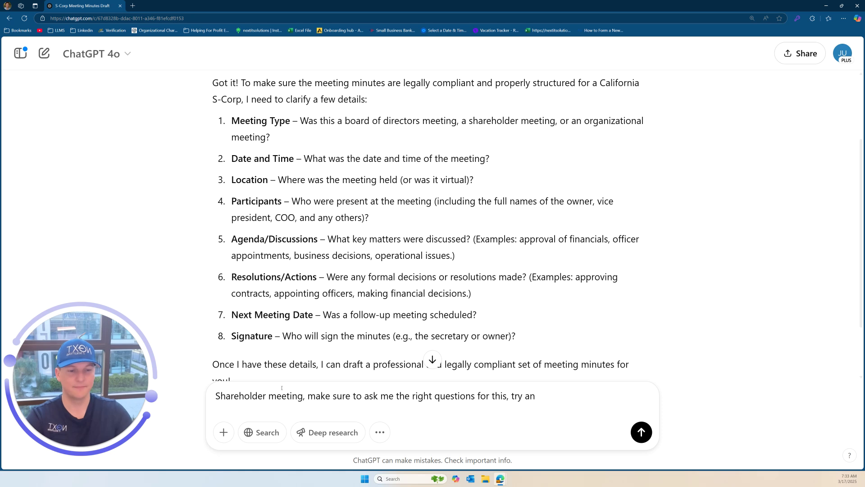
text(d ask me the l)
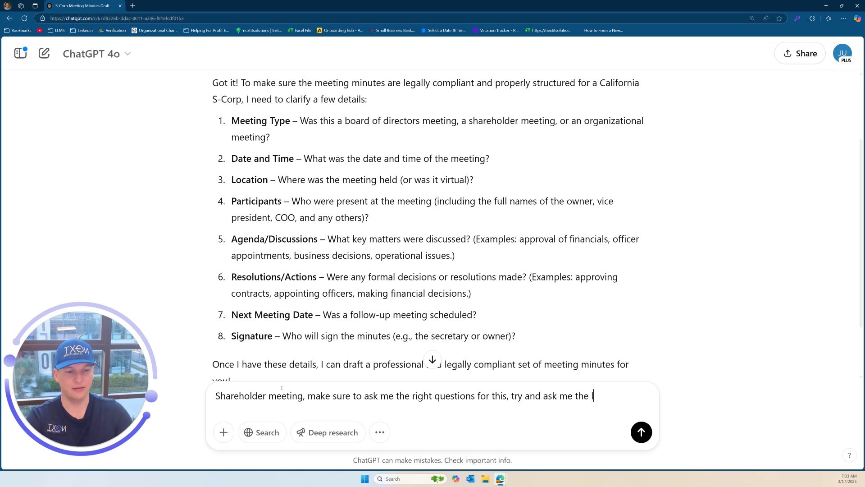
text(east amont)
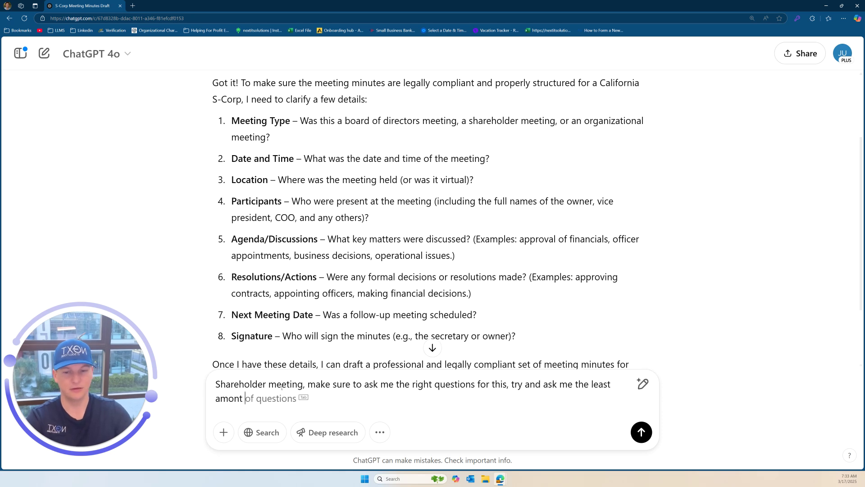
key(BackSpace)
key(BackSpace)
text(unt of qu)
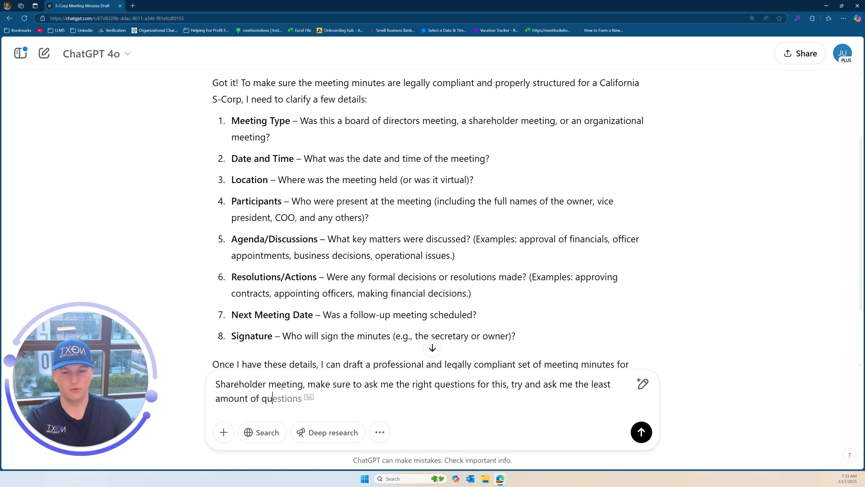
text(estion you need and fi)
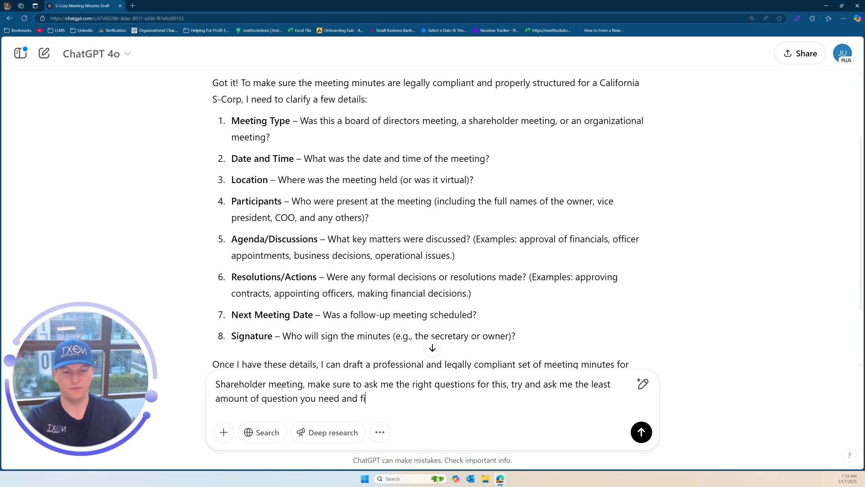
text(ll in the blanks yo)
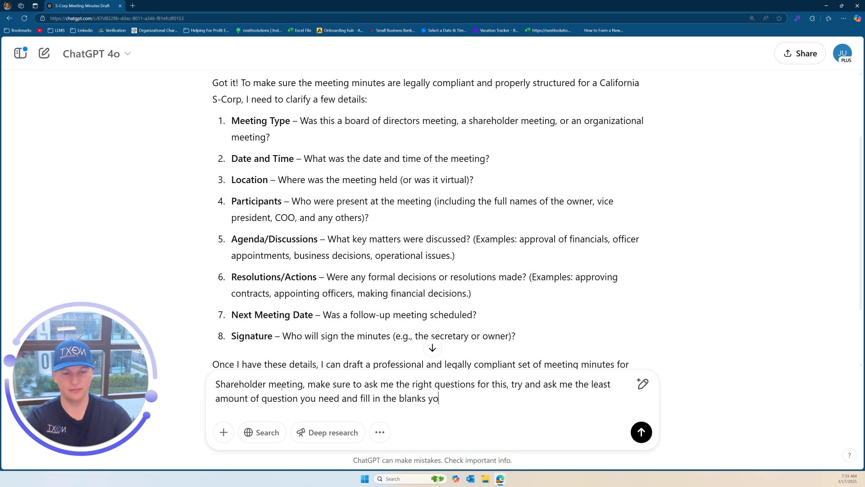
text(urself.)
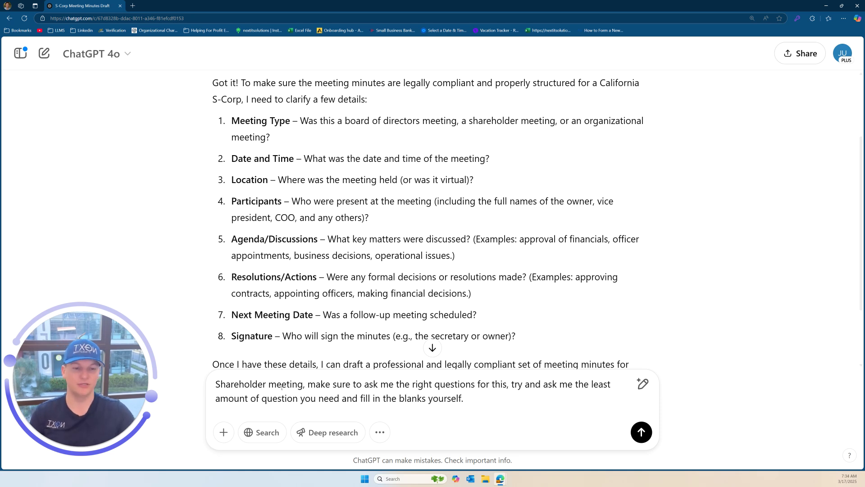
key(Return)
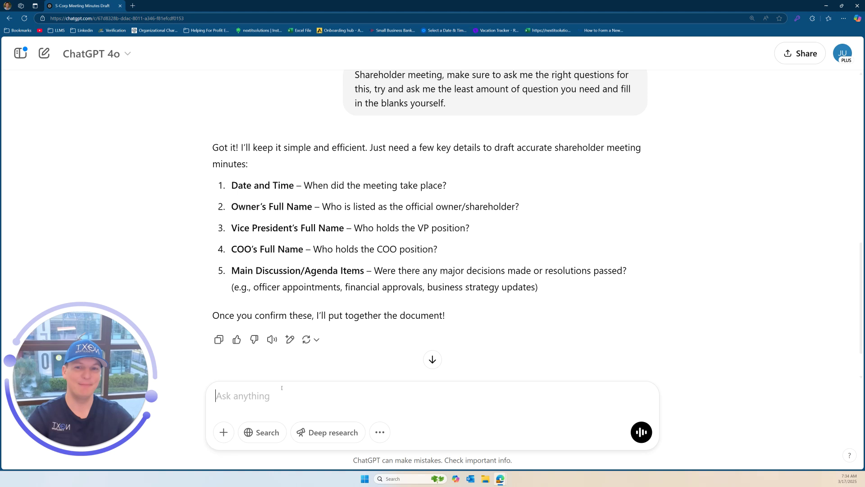
Answer with date 3/17, company Next IT, and the owner, VP and COO names on separate lines
text(3/17)
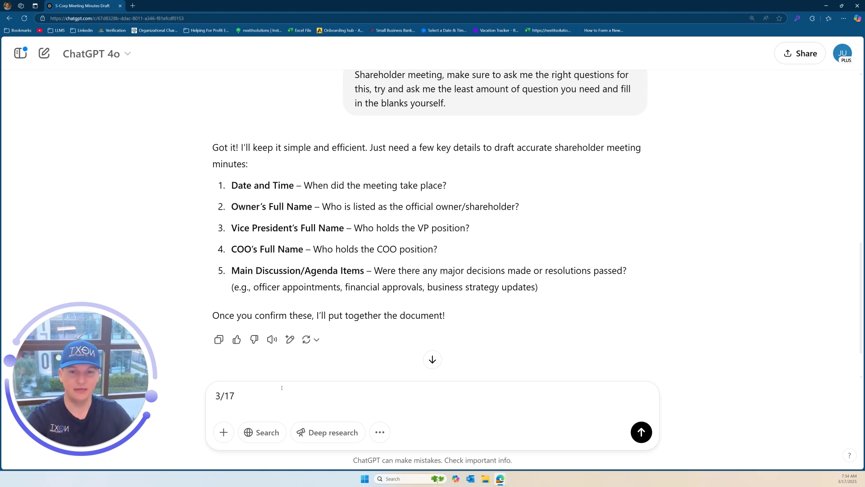
key(shift+Return)
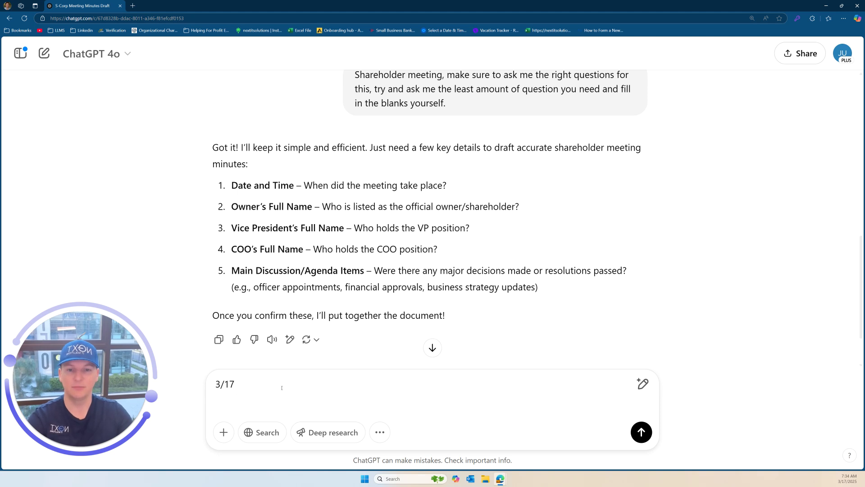
text(J)
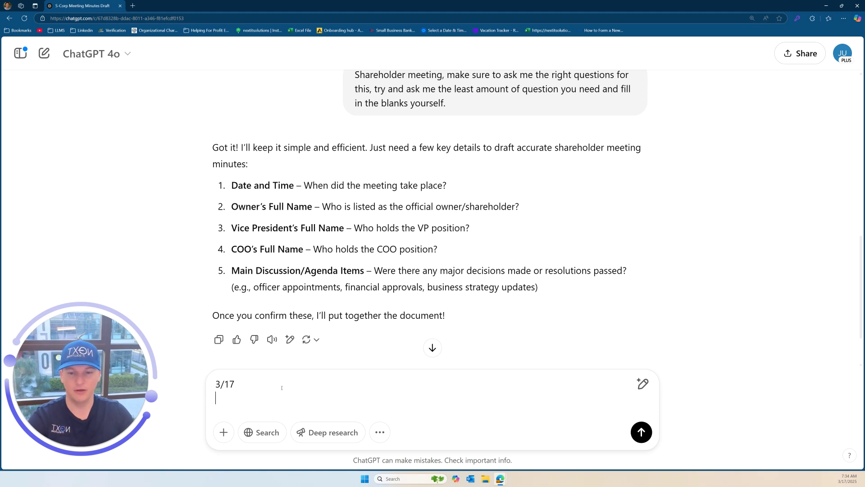
text(next)
key(BackSpace)
key(BackSpace)
key(BackSpace)
key(BackSpace)
key(BackSpace)
text(Ne)
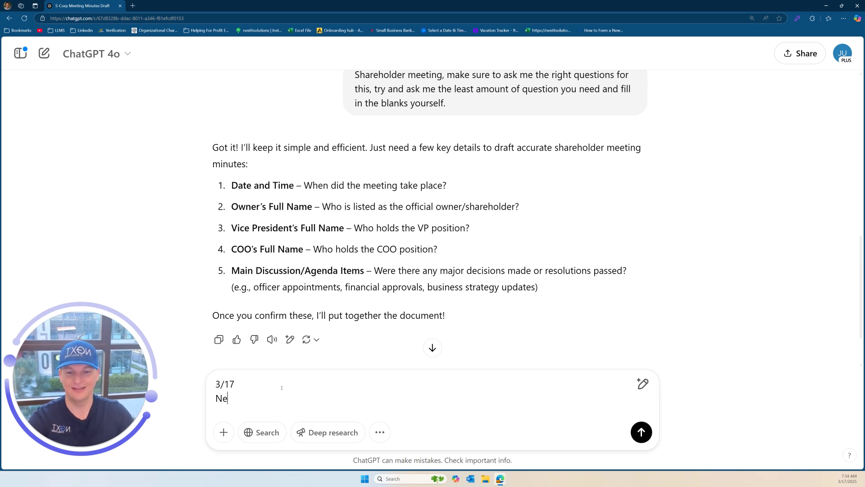
text(xt IT Justin,)
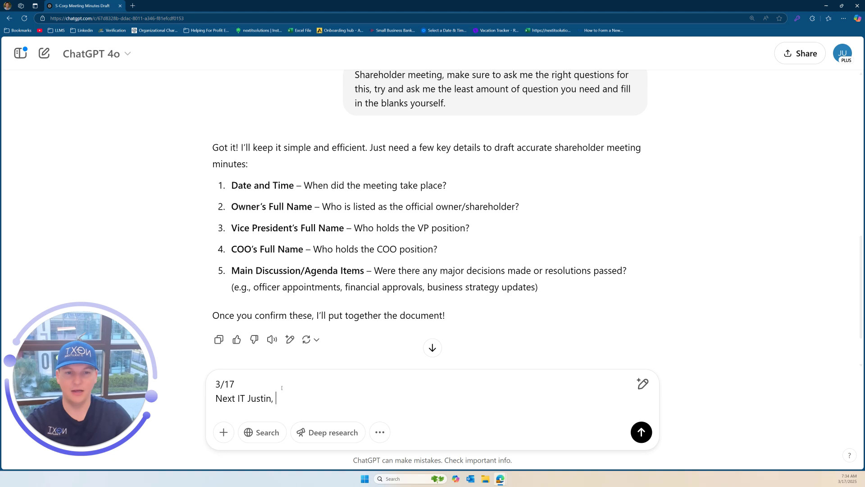
key(BackSpace)
key(shift+Return)
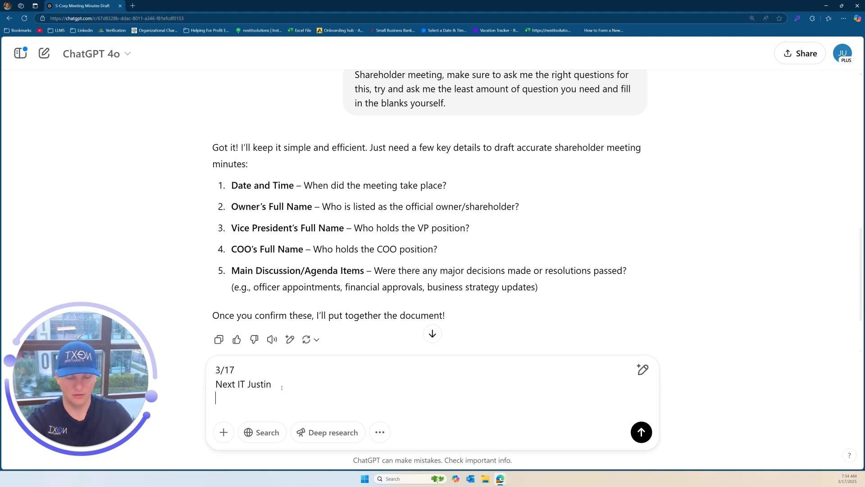
text(Chat Bat)
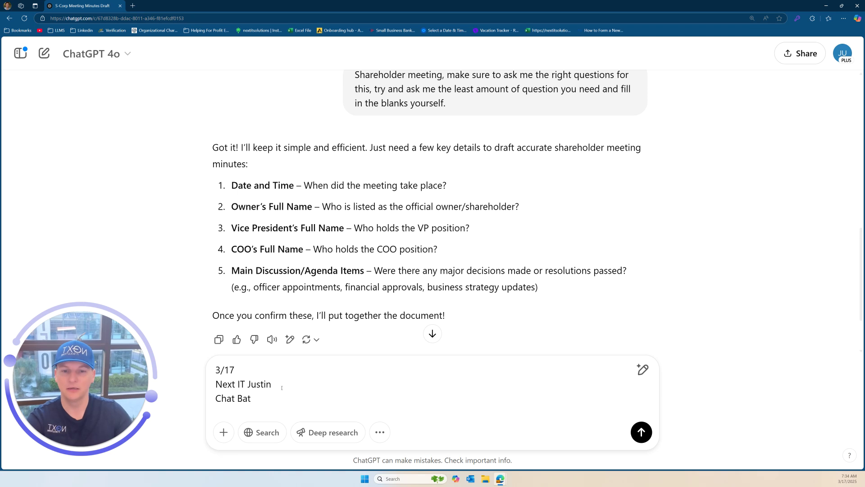
key(shift+Return)
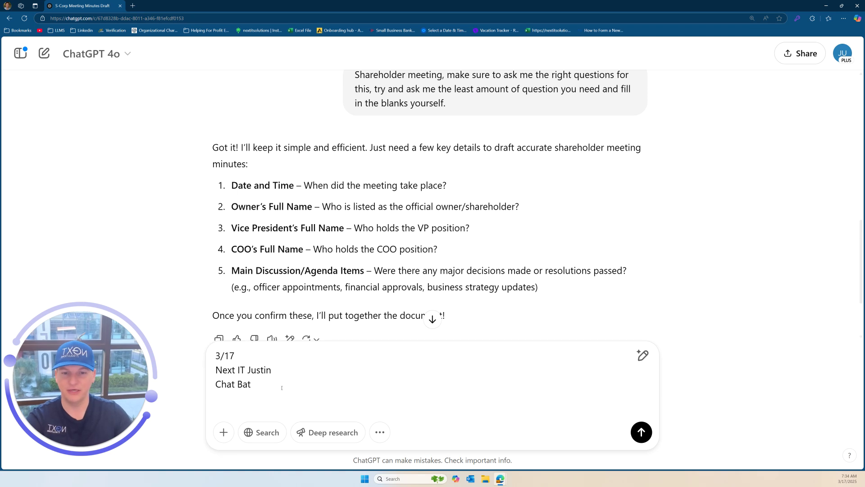
text(Batty )
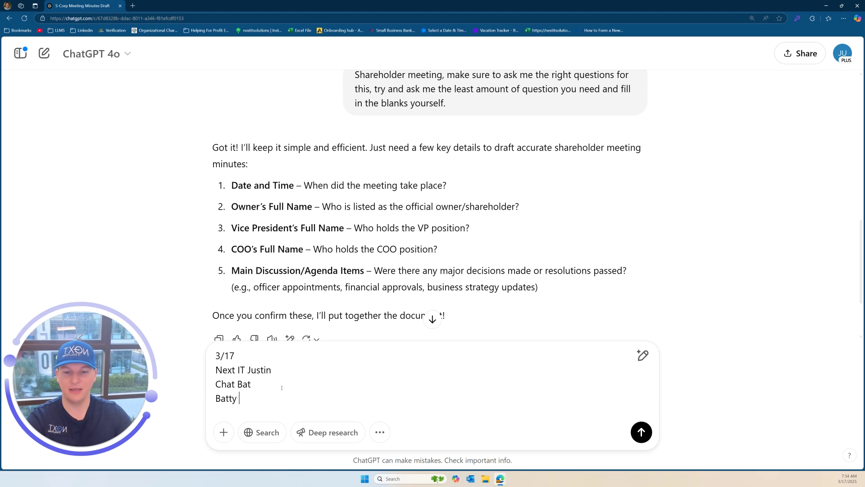
text(Chatty)
key(shift+Return)
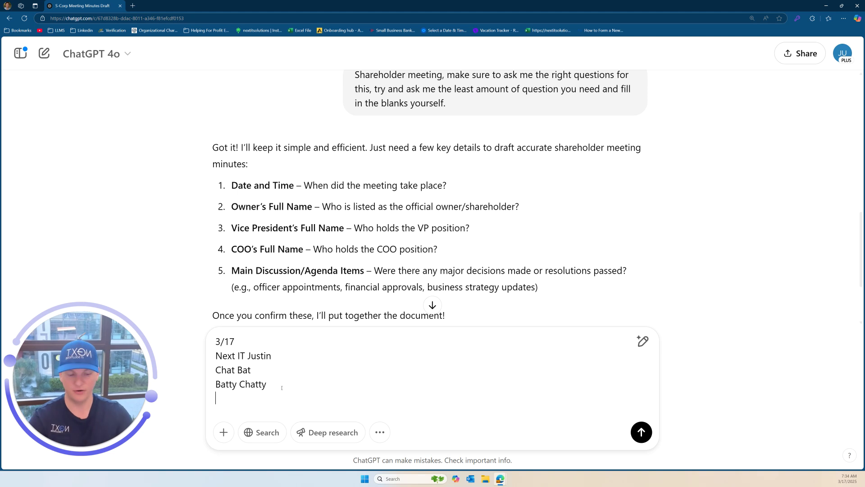
Add the agenda: launching a YouTube channel, its budget, and other social media investment, then send
text(How to lua)
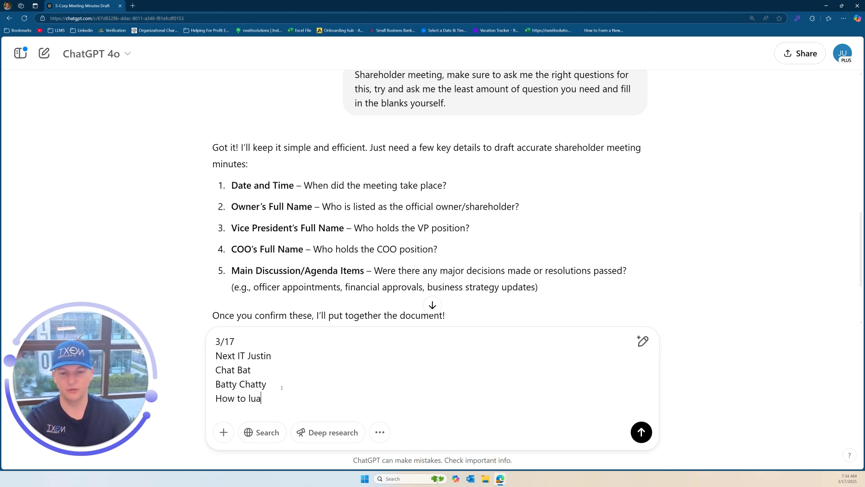
key(BackSpace)
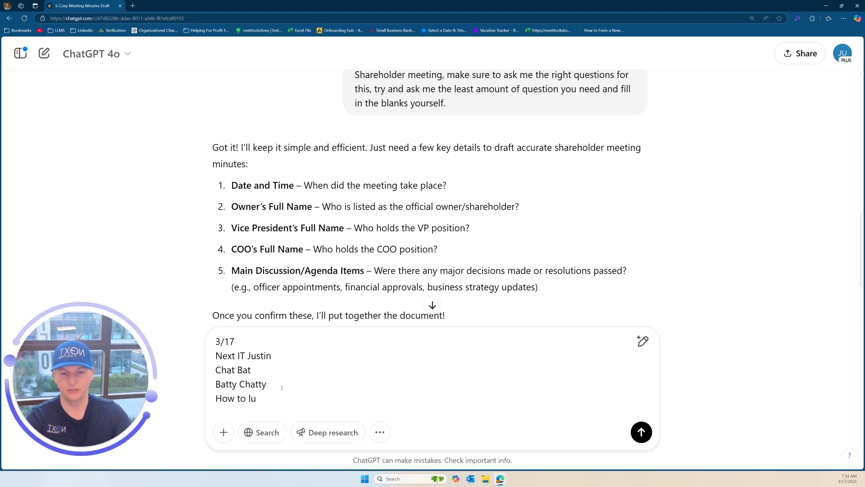
text(nch a youtube c)
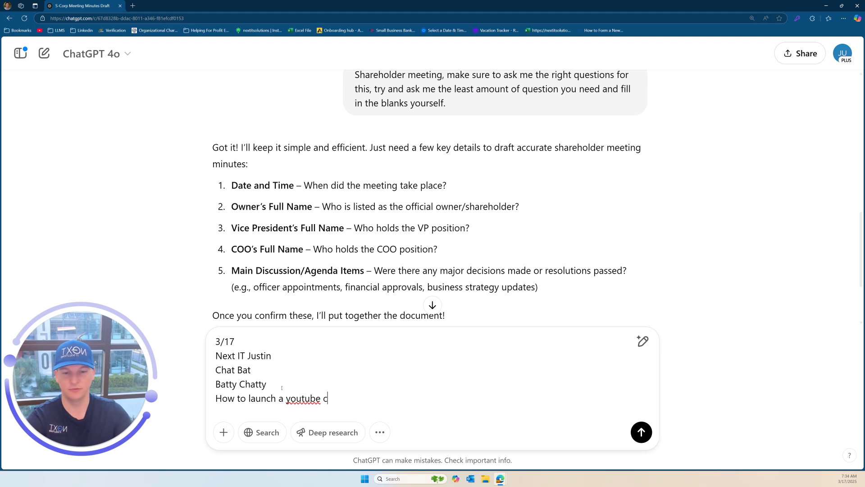
text(hannel, what budg)
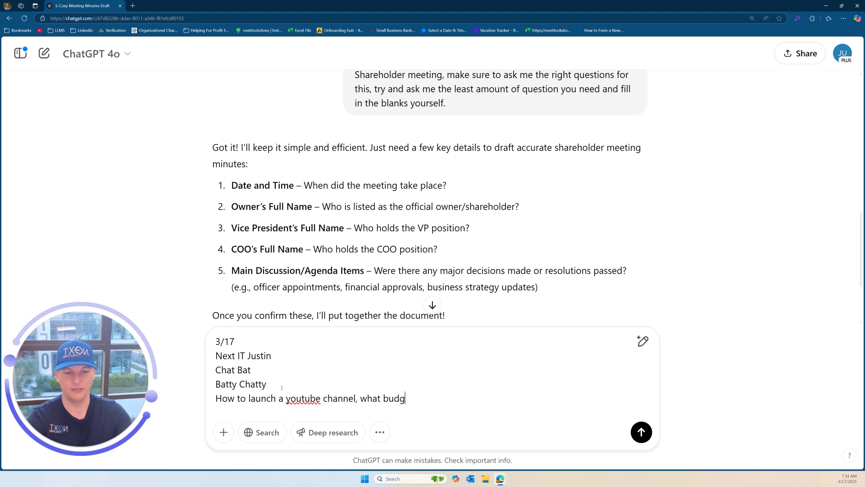
text(et to put in and )
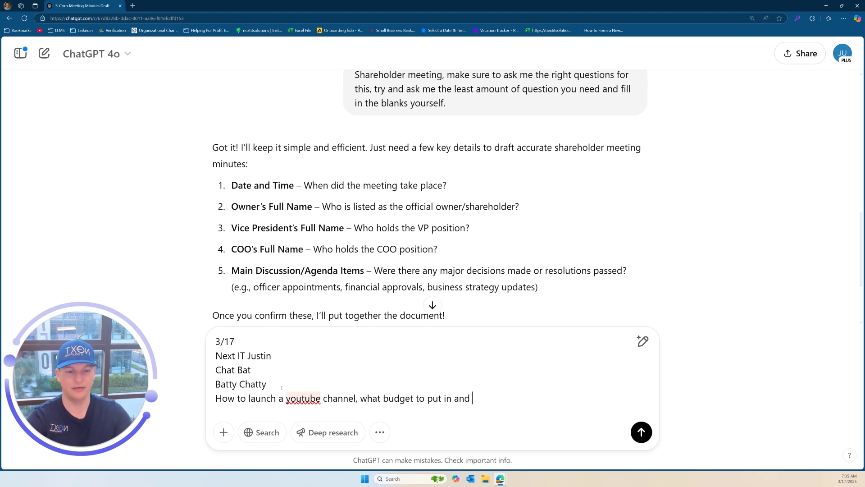
text(how much t)
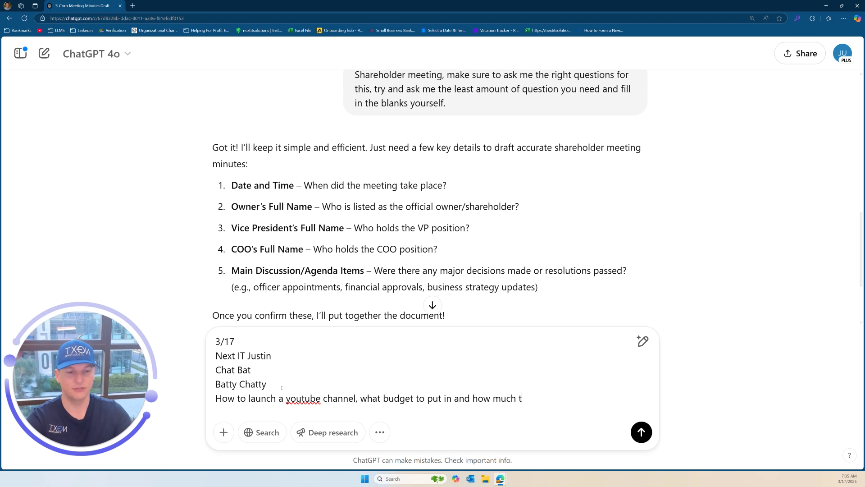
text(o invest in other)
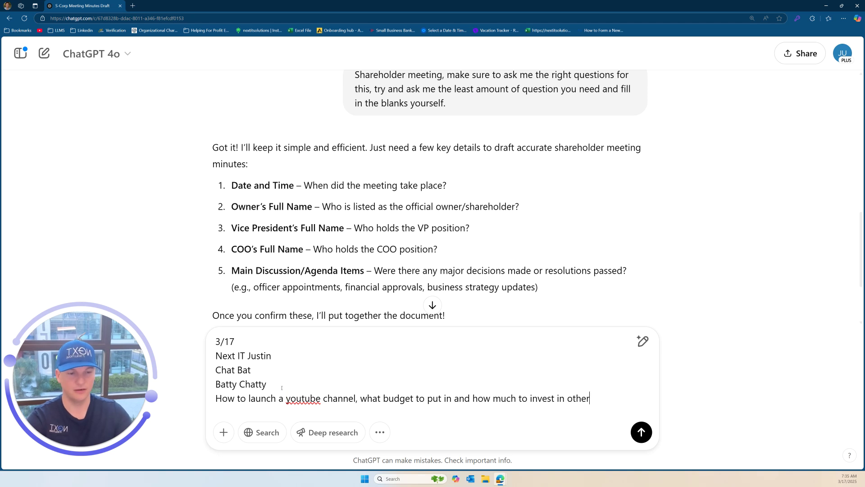
text( social media)
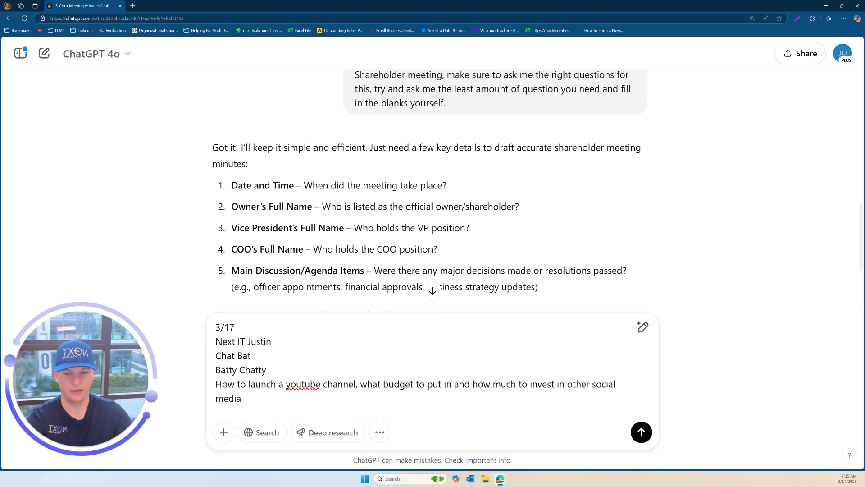
text(.)
key(Return)
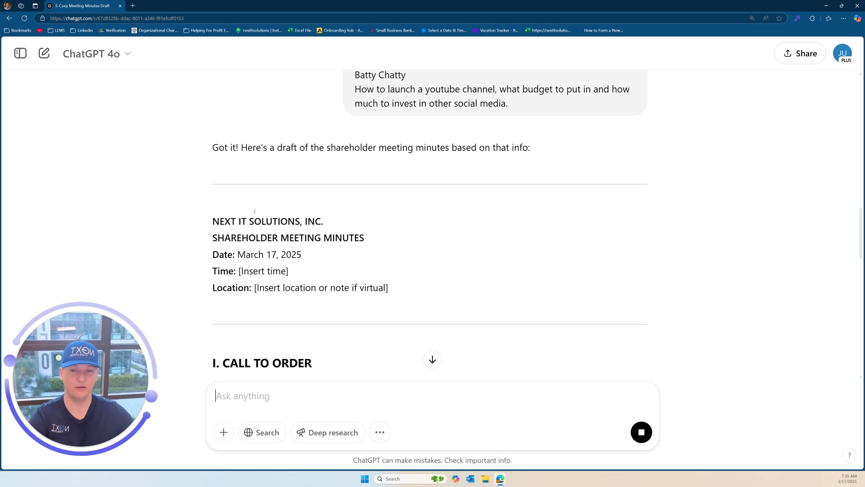
scroll(253, 205, down, 1)
drag(220, 188, 411, 269)
click(411, 270)
scroll(464, 244, down, 5)
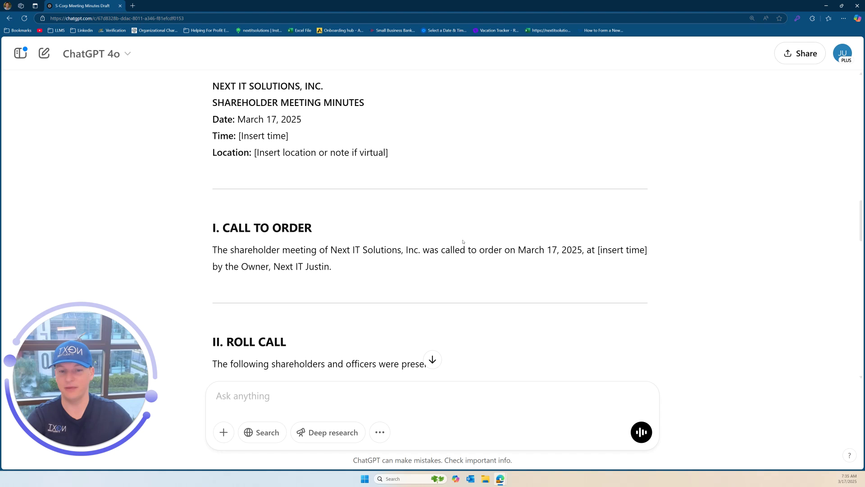
drag(213, 161, 369, 198)
scroll(395, 172, down, 2)
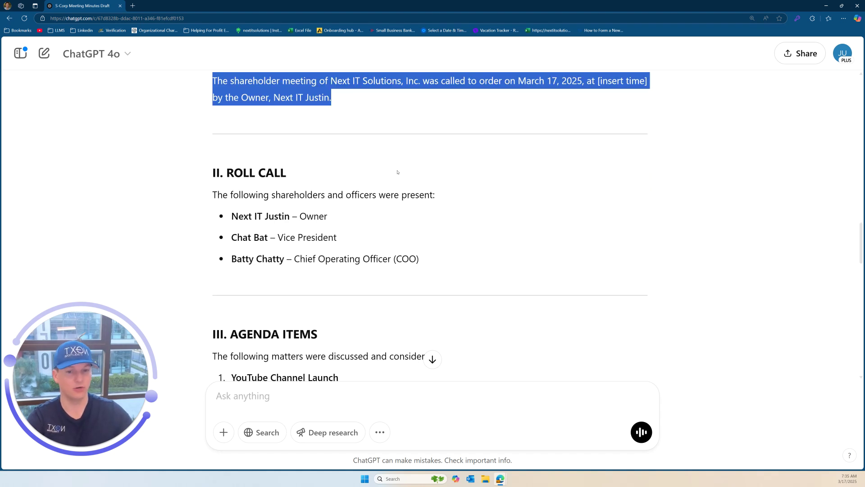
drag(226, 172, 464, 260)
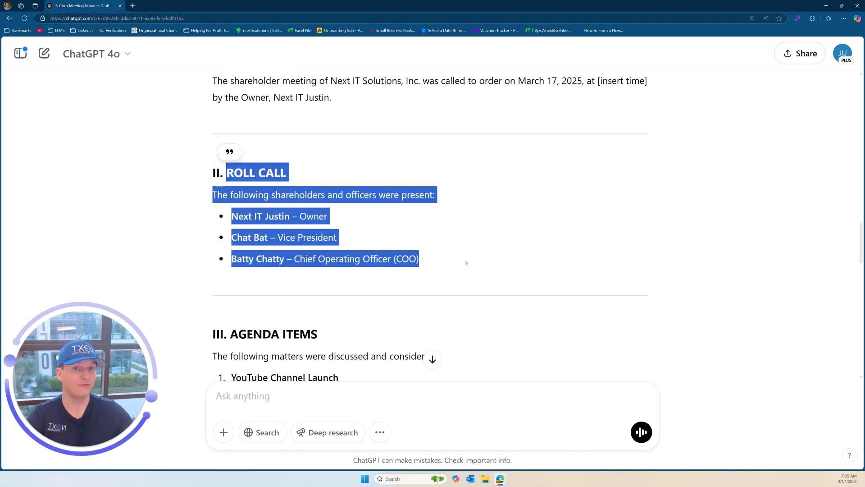
scroll(396, 306, down, 2)
scroll(395, 305, down, 3)
drag(238, 188, 586, 237)
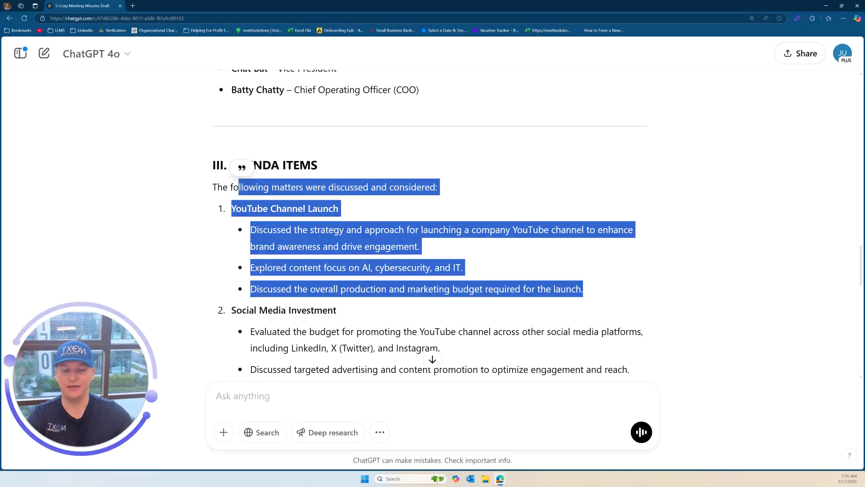
scroll(334, 235, down, 3)
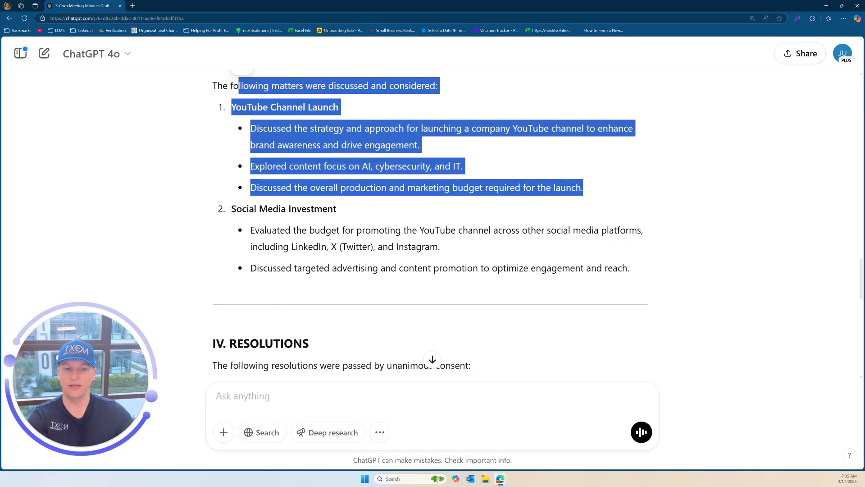
scroll(334, 235, down, 5)
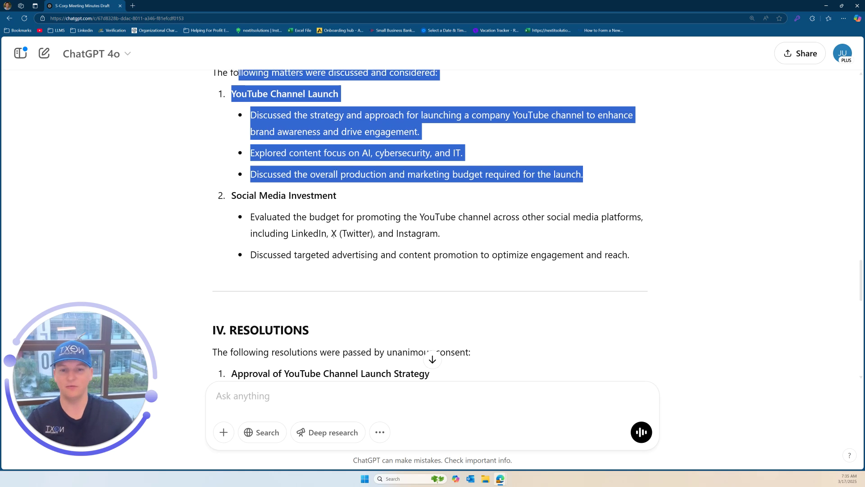
scroll(330, 239, down, 5)
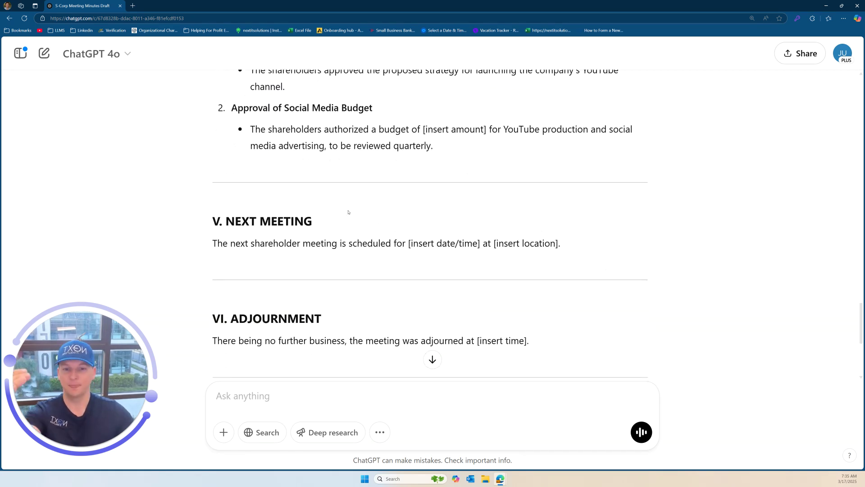
scroll(348, 212, down, 4)
scroll(348, 212, down, 2)
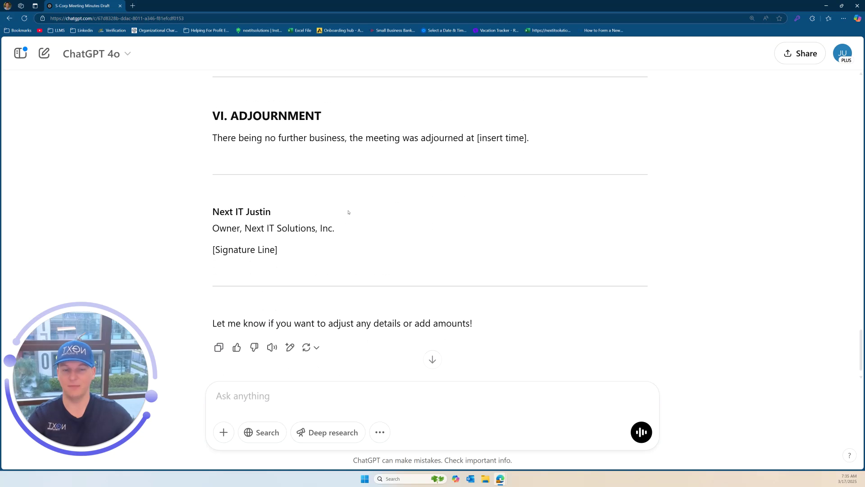
scroll(349, 215, down, 1)
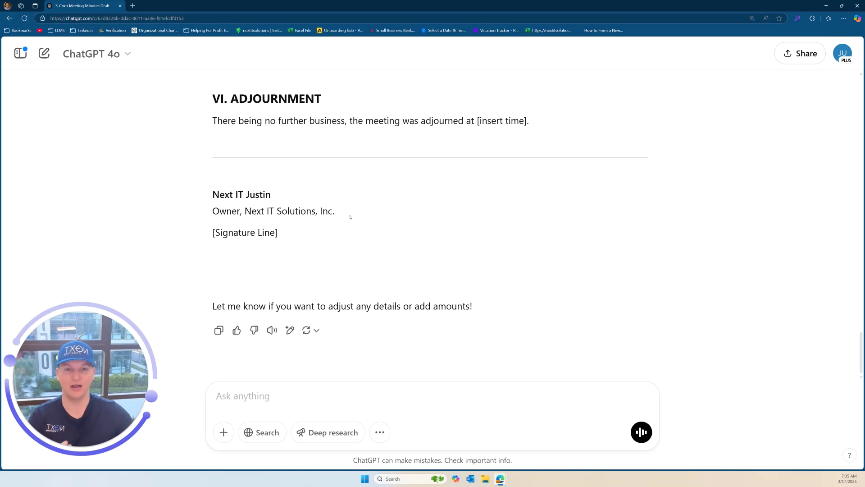
click(259, 396)
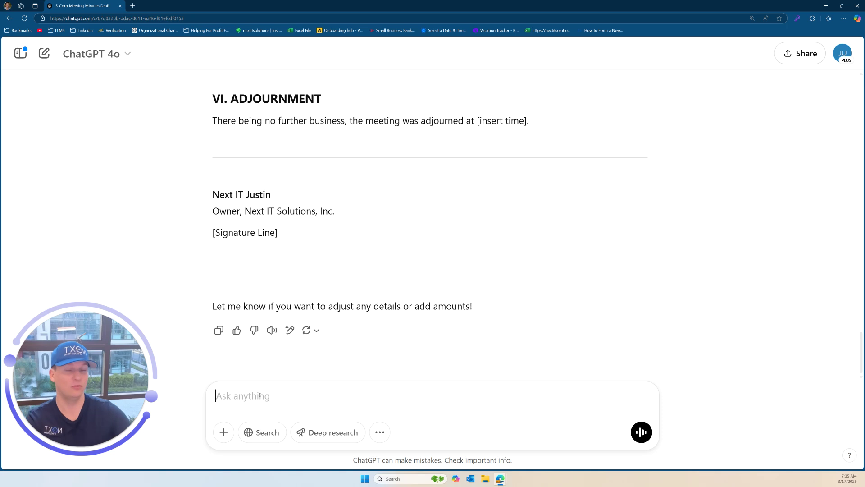
Ask ChatGPT to fill in all details for Next IT as a Word document, plus a meeting checklist
text(Thank you ca)
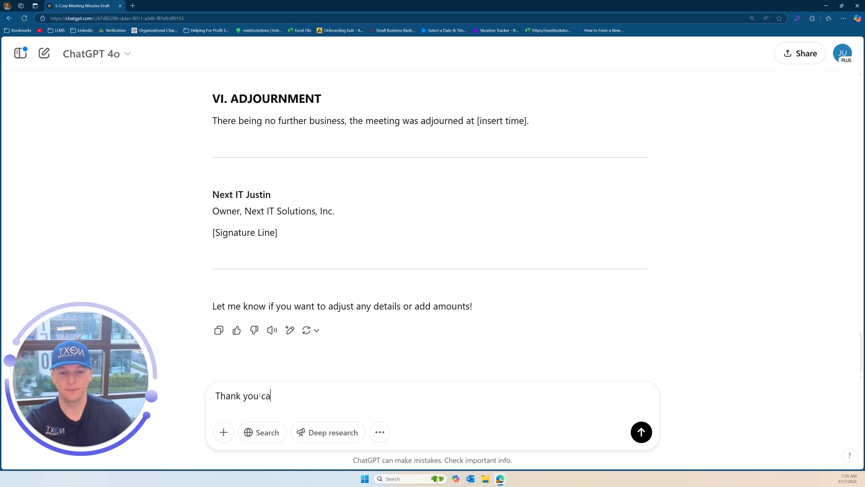
text(n you please fi)
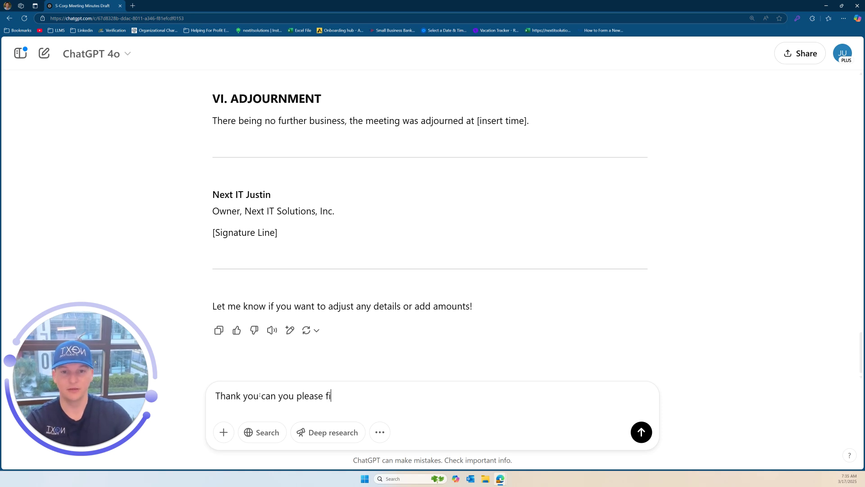
text(ll in all of the d)
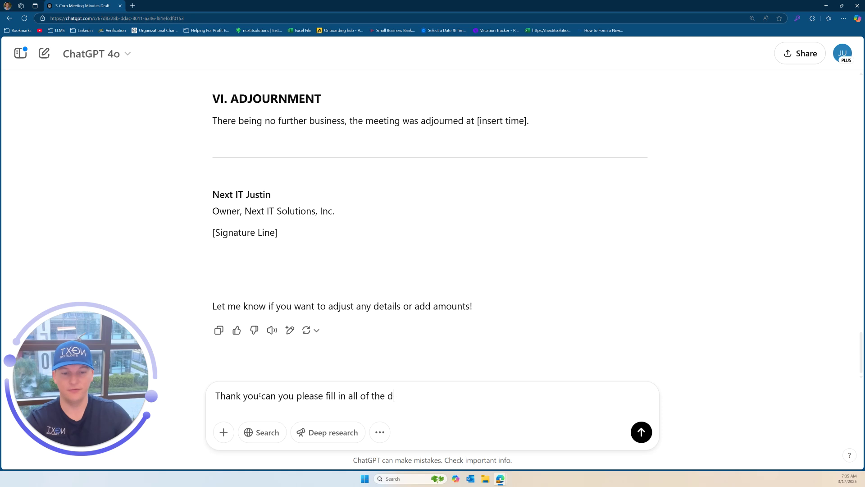
text(etails like the )
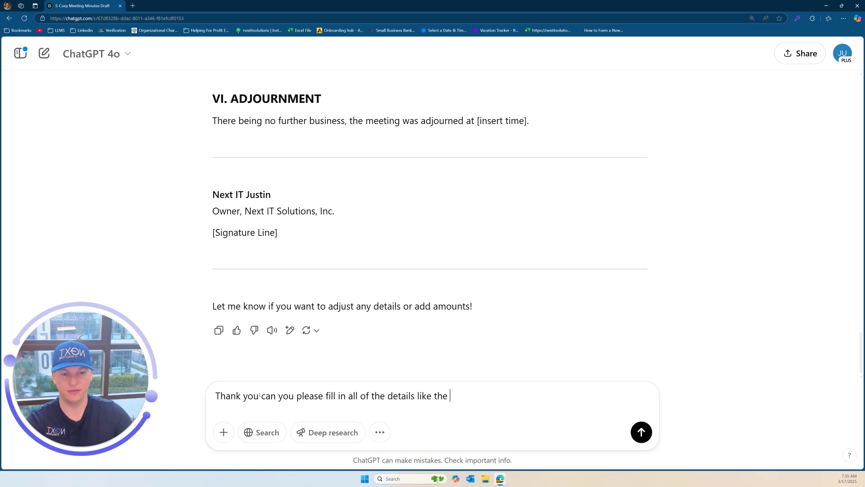
text(date for me and t)
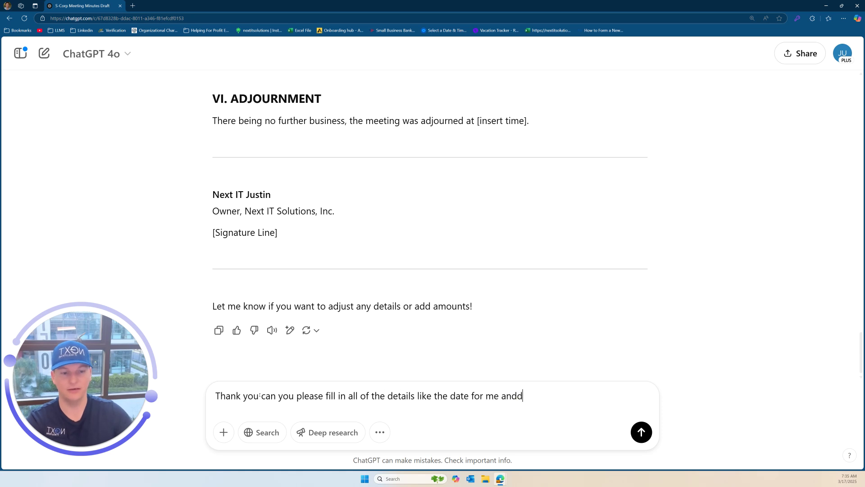
key(BackSpace)
text(the company is Next IT)
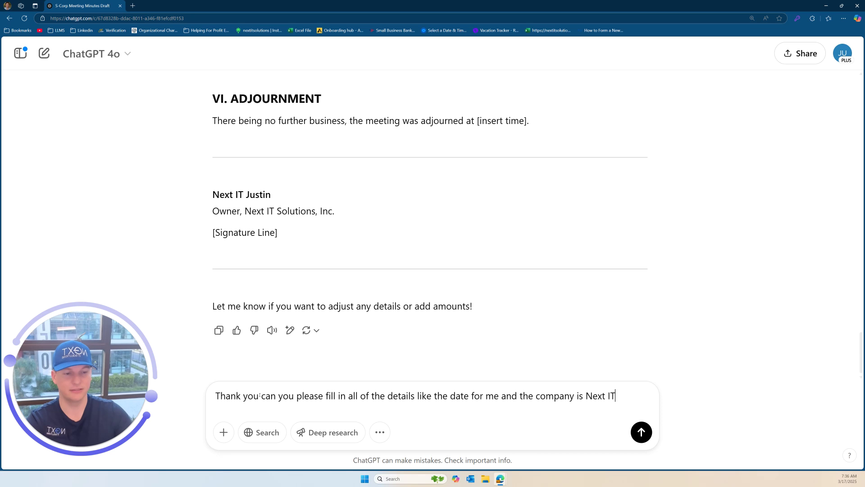
text(? Then turn )
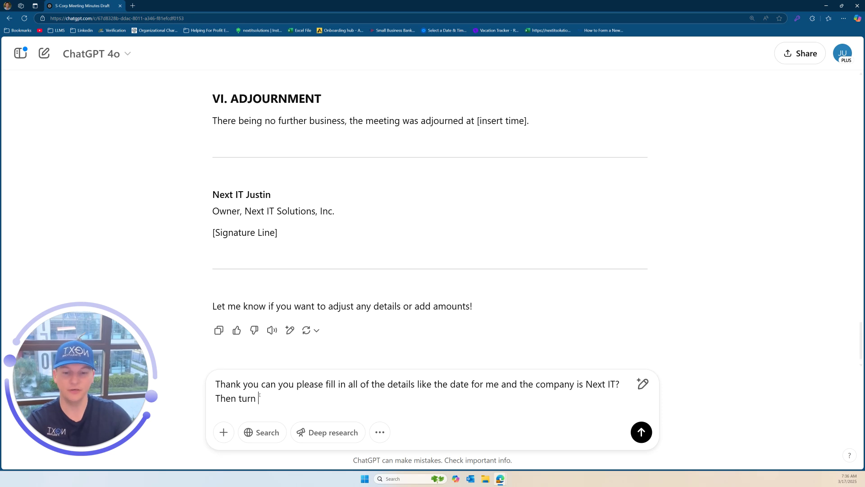
text(this into a Wor)
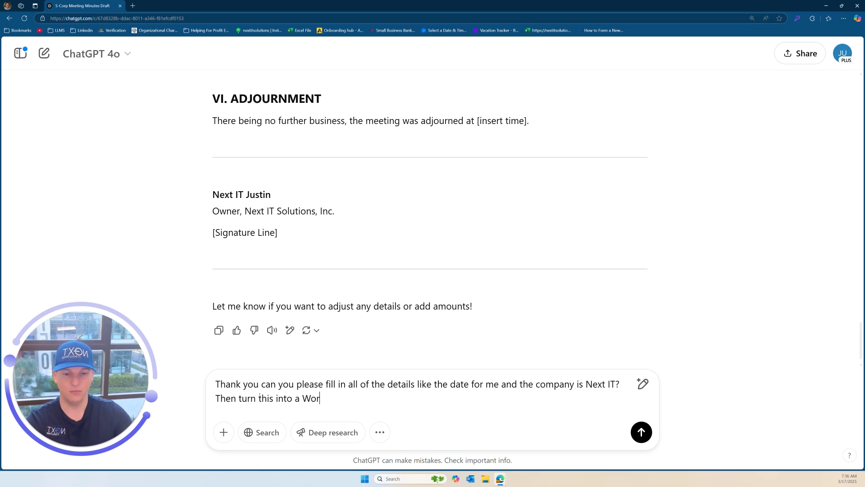
text(d Document for me)
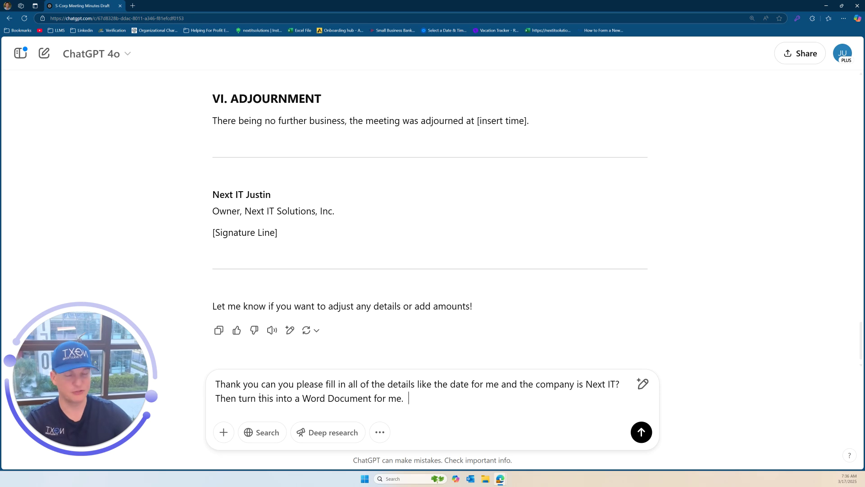
text(.  Next)
key(shift+Return)
key(shift+Return)
text(Next IT? Then turn this i)
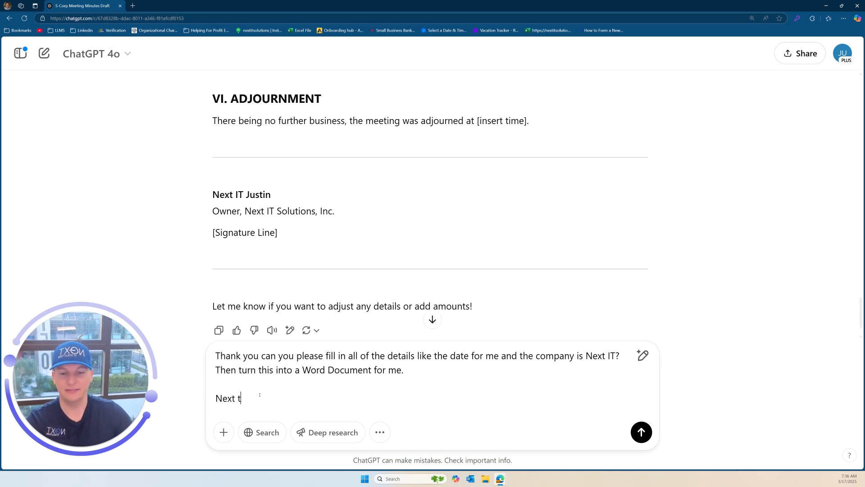
text(nto a Word Document for me.  Next thing I nee)
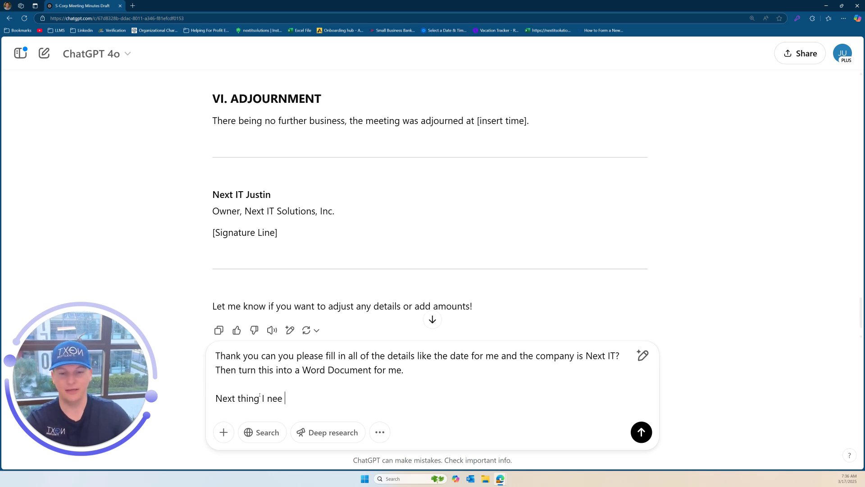
text(d is )
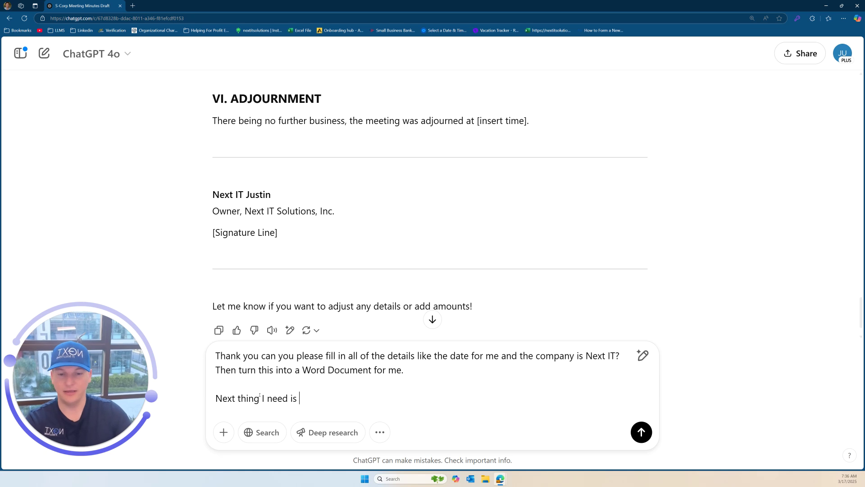
text(a list of)
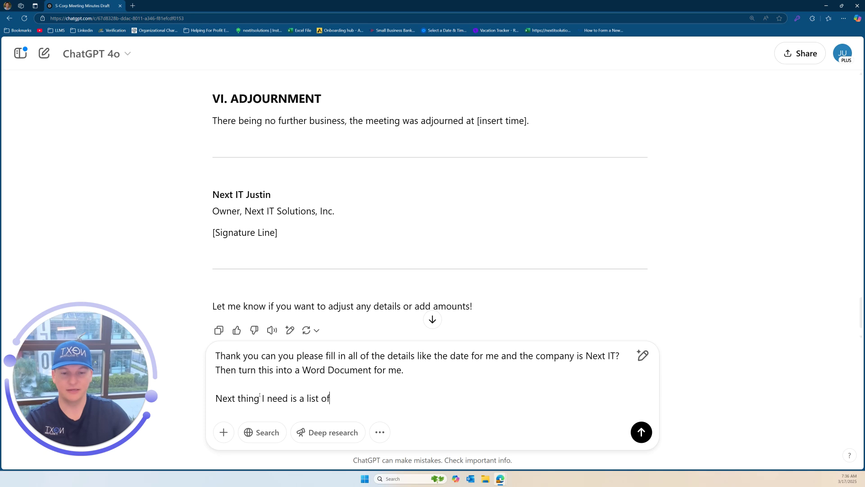
text( things I need to remember for this)
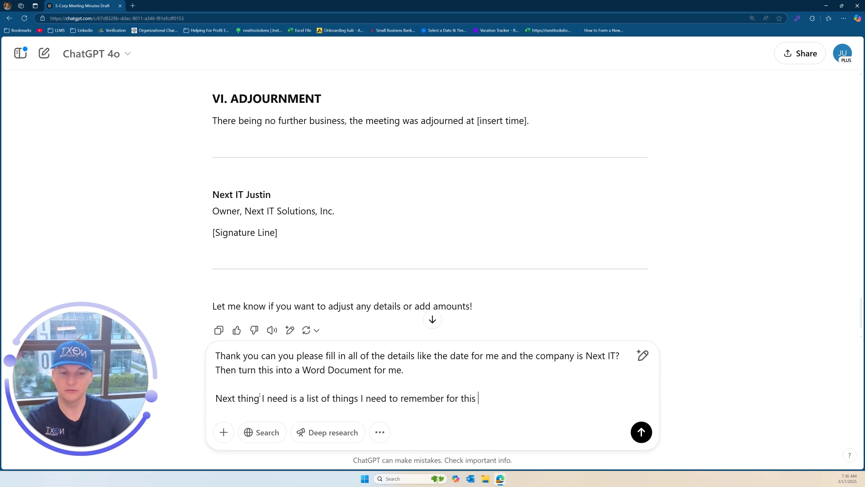
text( meeting, like how)
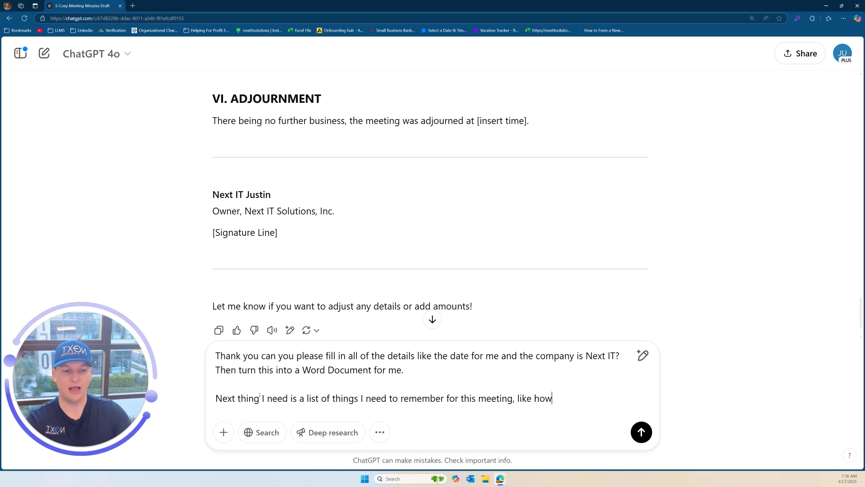
text( do i start i)
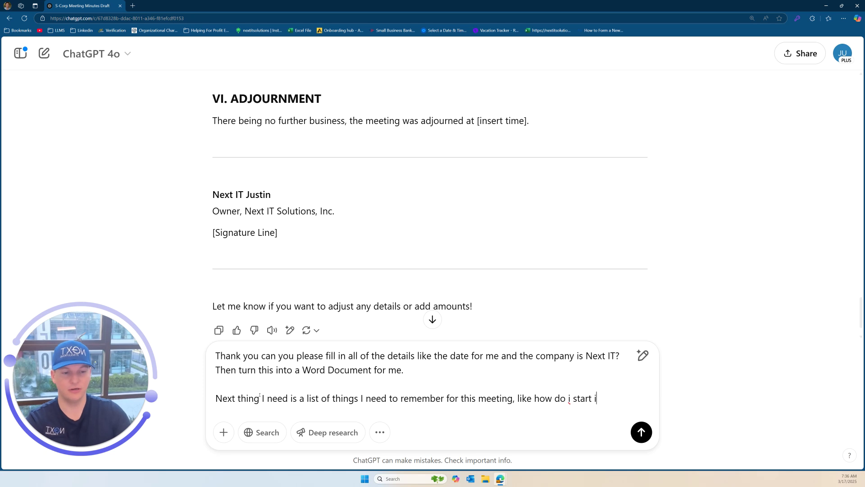
text(t and any formali)
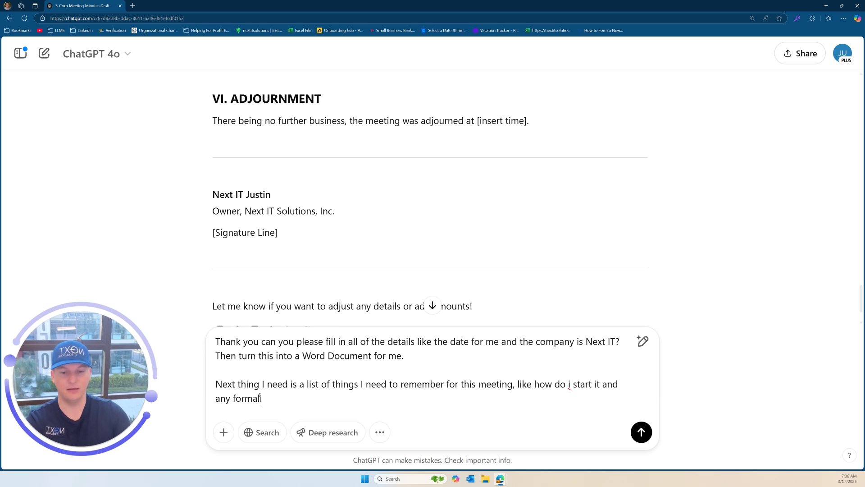
text(ties i'm not thi)
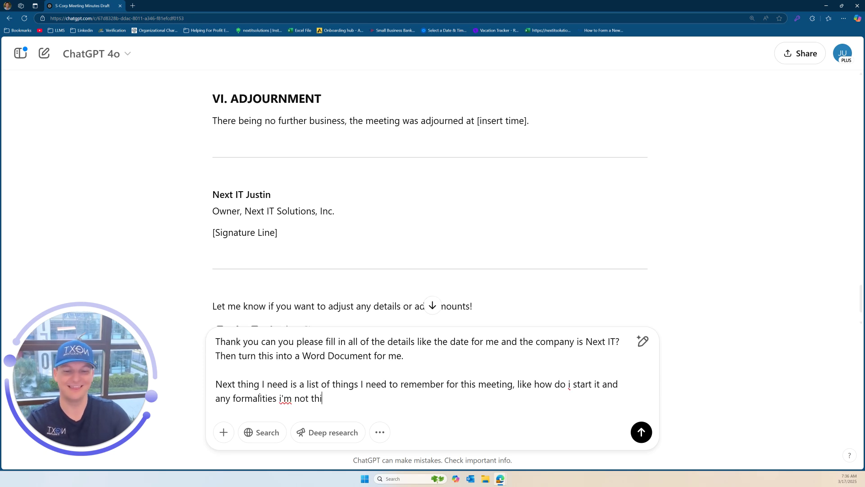
text(nking of.)
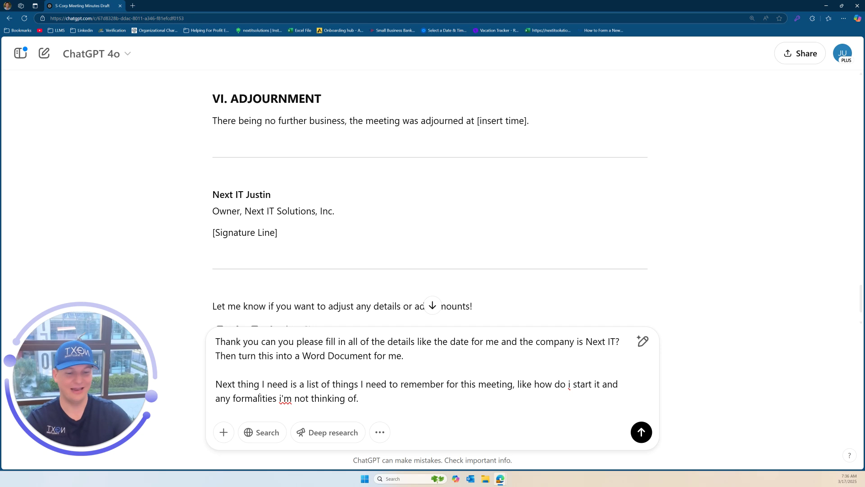
Add a request for an inspiring opening quote for the team and send the message
key(shift+Return)
key(shift+Return)
text(Also gi)
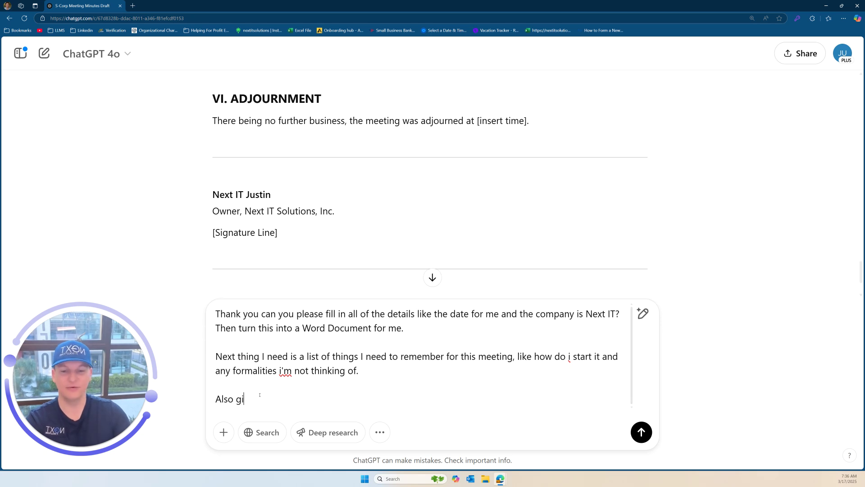
text(ve me a quote )
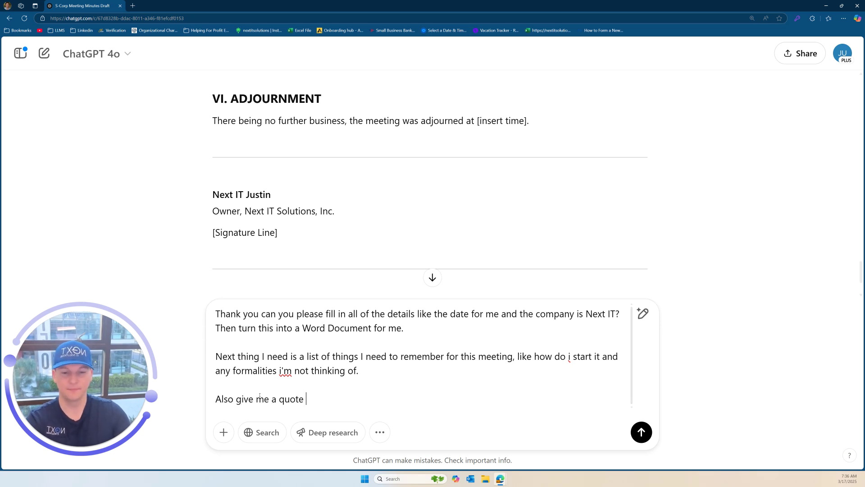
text(to really inspire my )
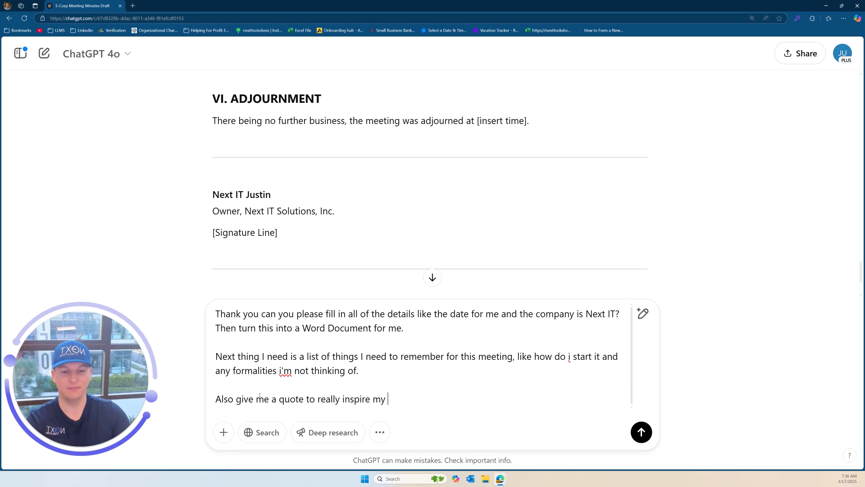
text(team at the be)
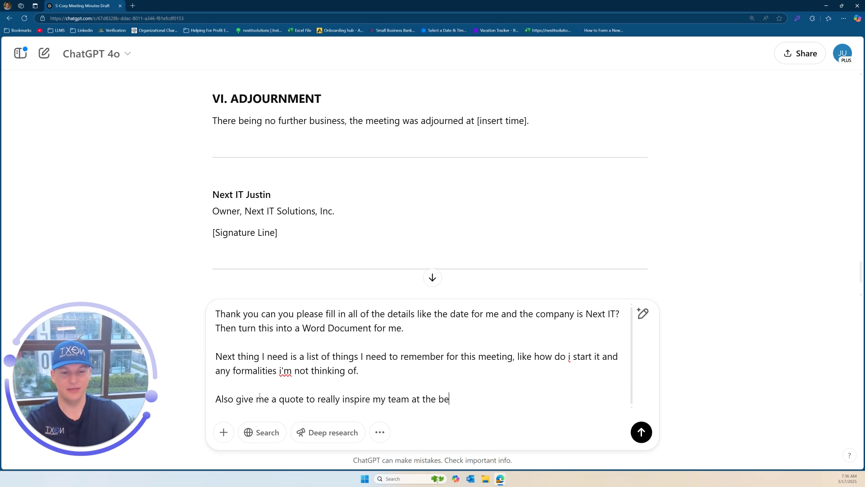
text(ggining of this to l)
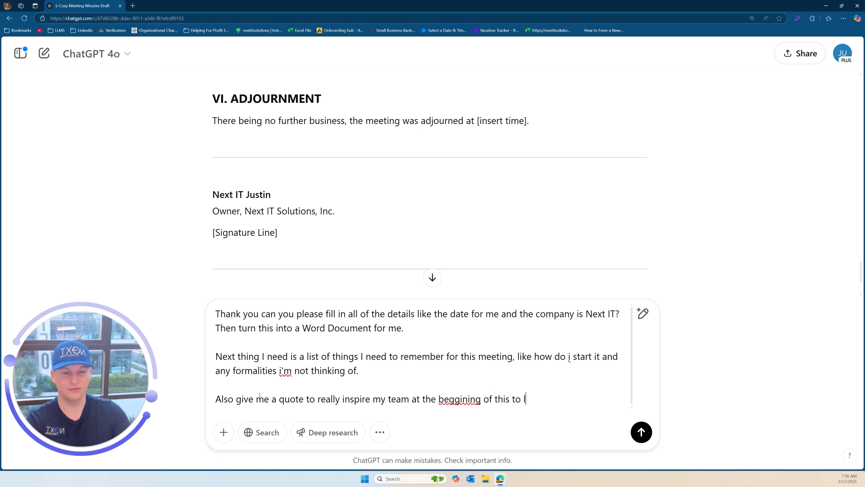
text(aunch this new soci)
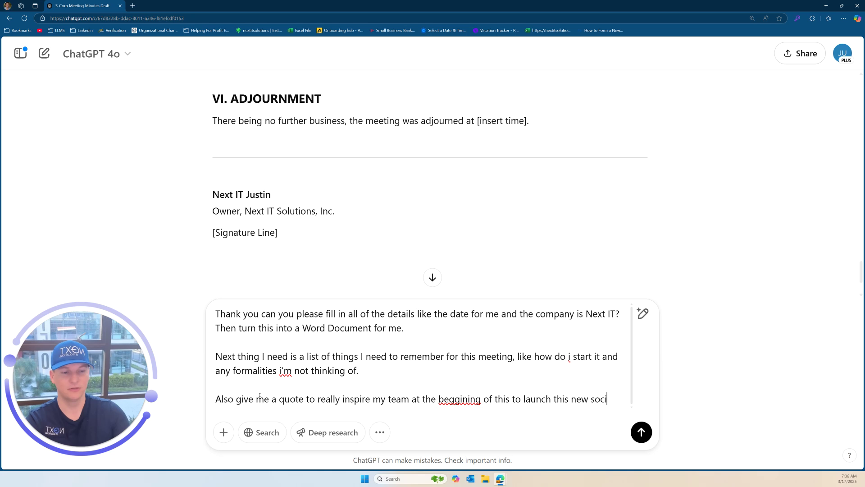
text(al media campaign.)
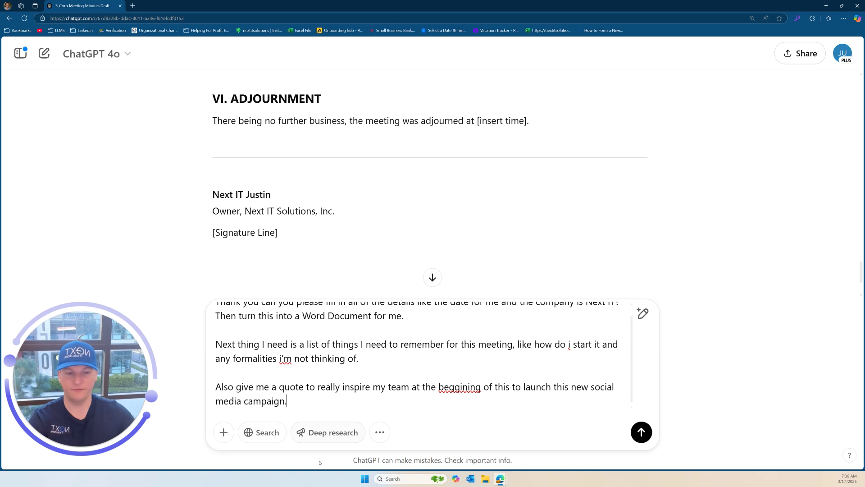
click(448, 386)
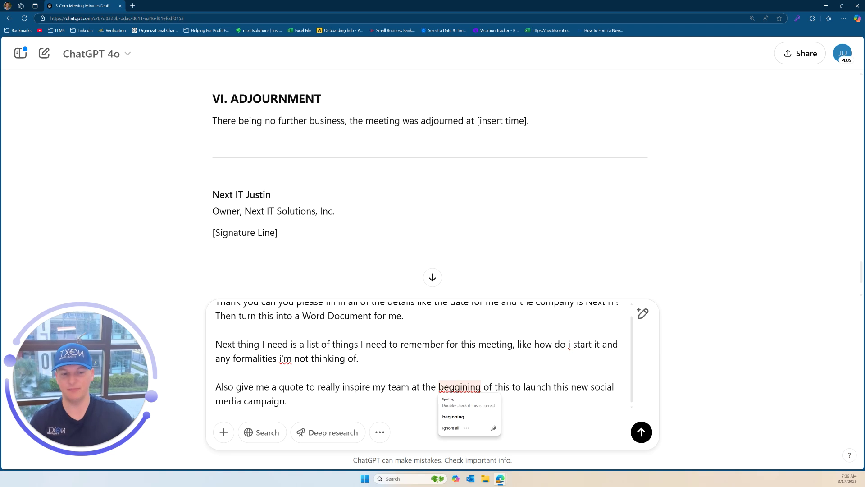
click(473, 371)
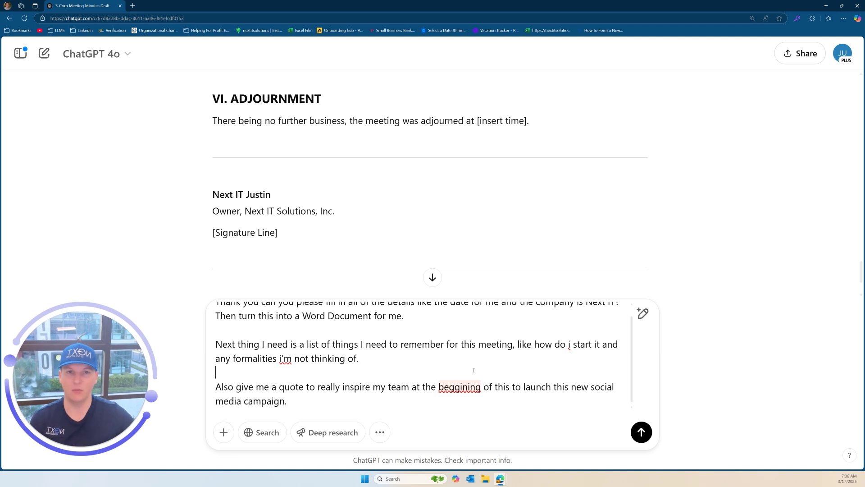
click(642, 433)
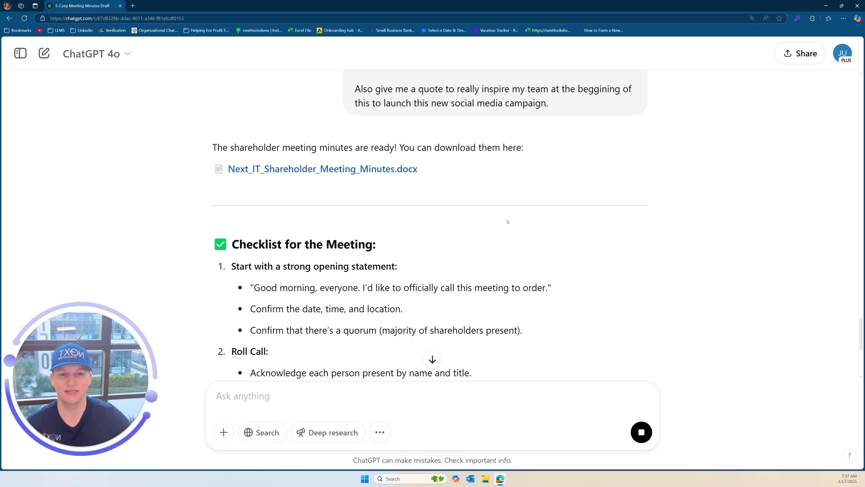
Download Next_IT_Shareholder_Meeting_Minutes.docx from ChatGPT's reply
scroll(469, 176, down, 3)
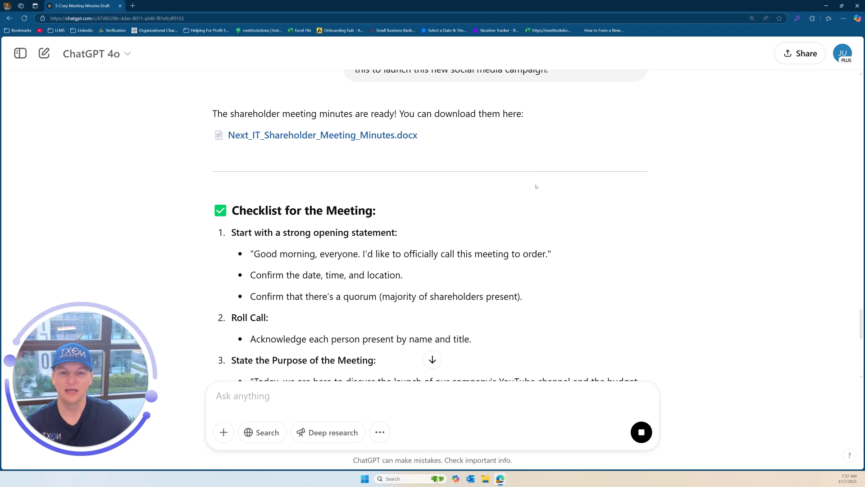
scroll(331, 167, up, 3)
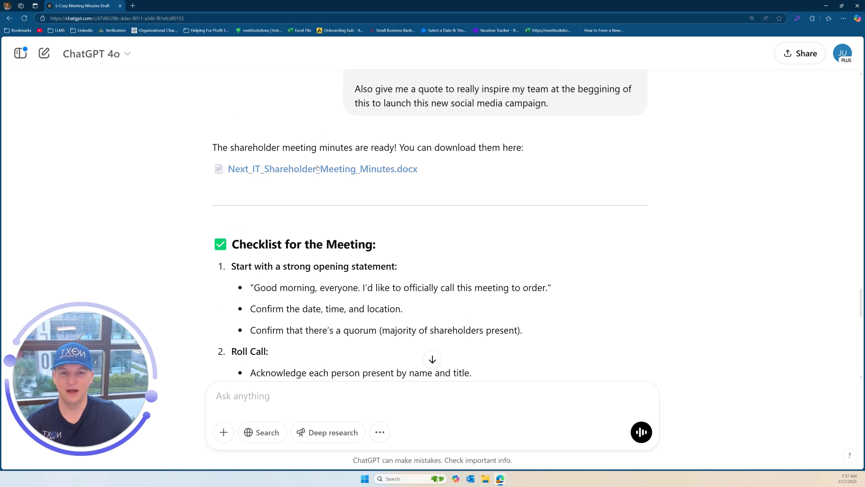
click(317, 169)
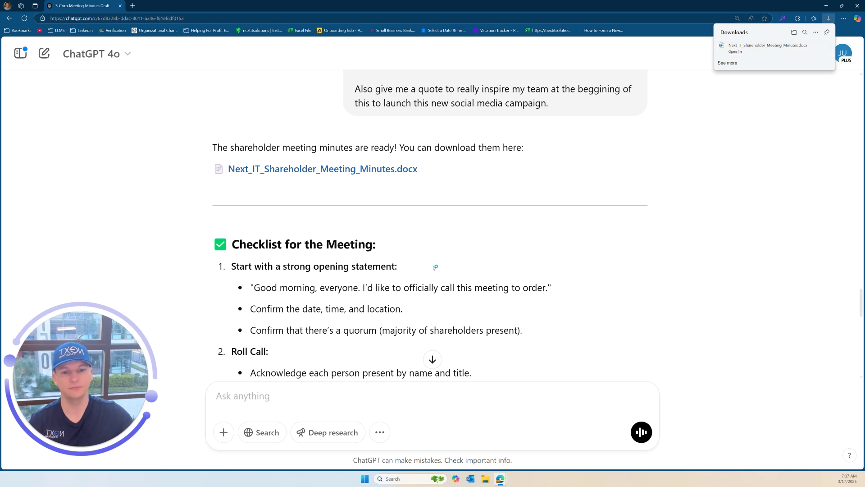
scroll(382, 240, down, 3)
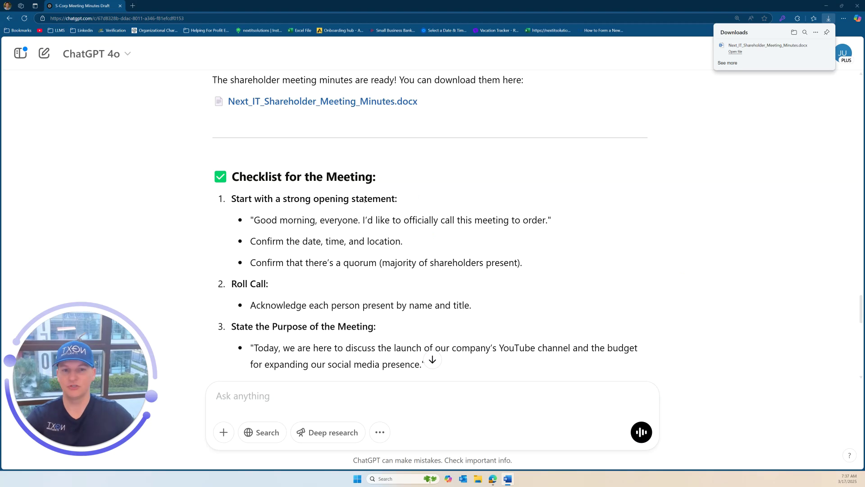
scroll(365, 200, down, 1)
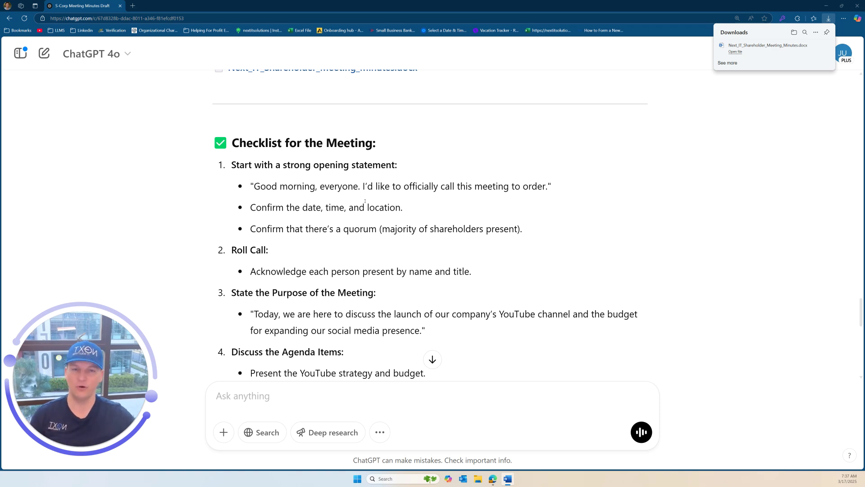
scroll(365, 202, down, 2)
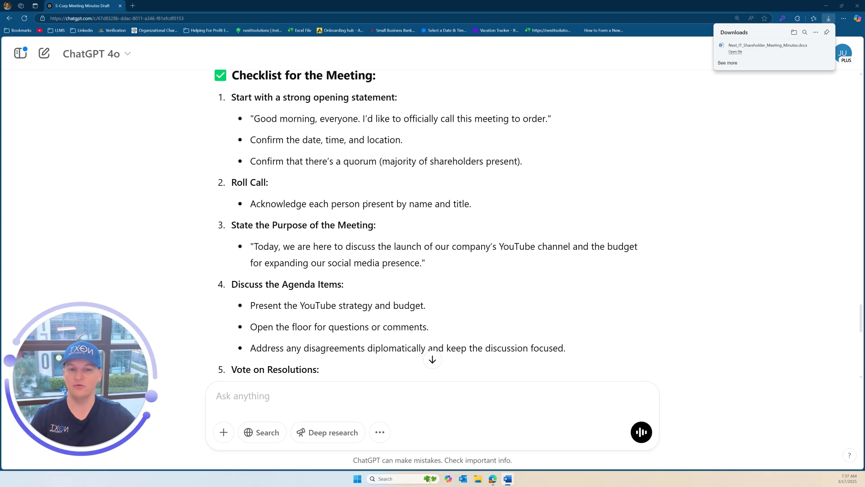
scroll(366, 203, down, 2)
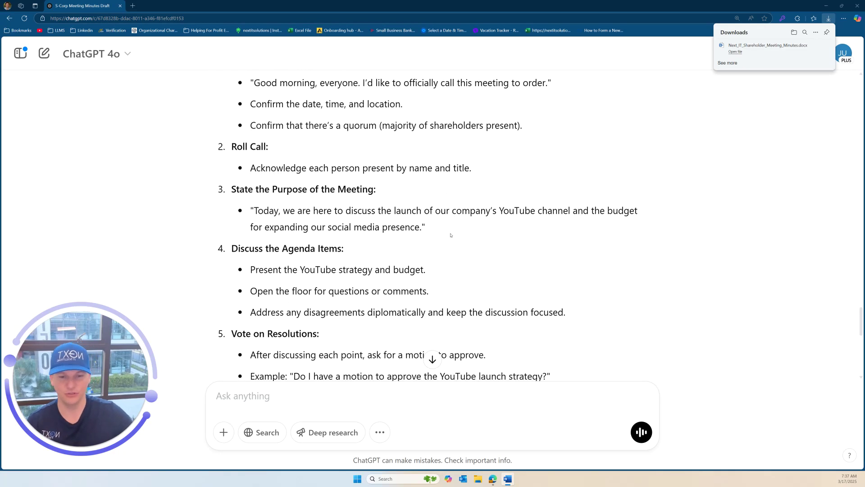
scroll(297, 189, down, 3)
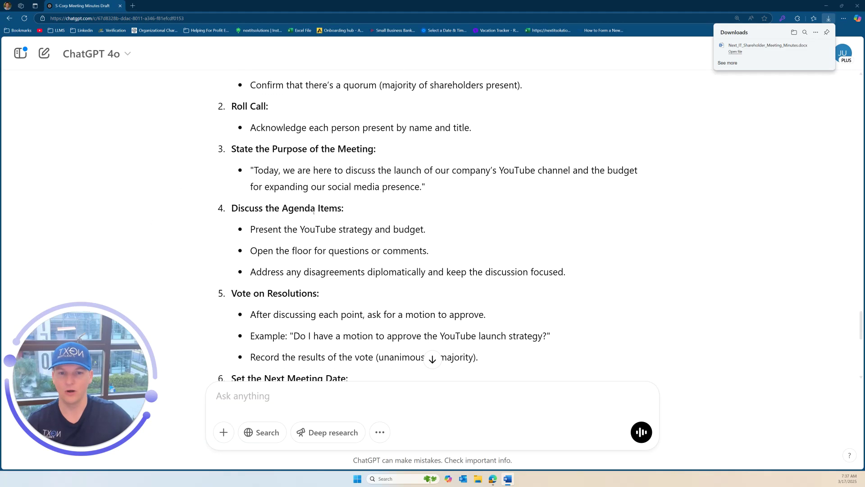
drag(256, 161, 373, 272)
scroll(374, 244, down, 2)
scroll(374, 232, down, 3)
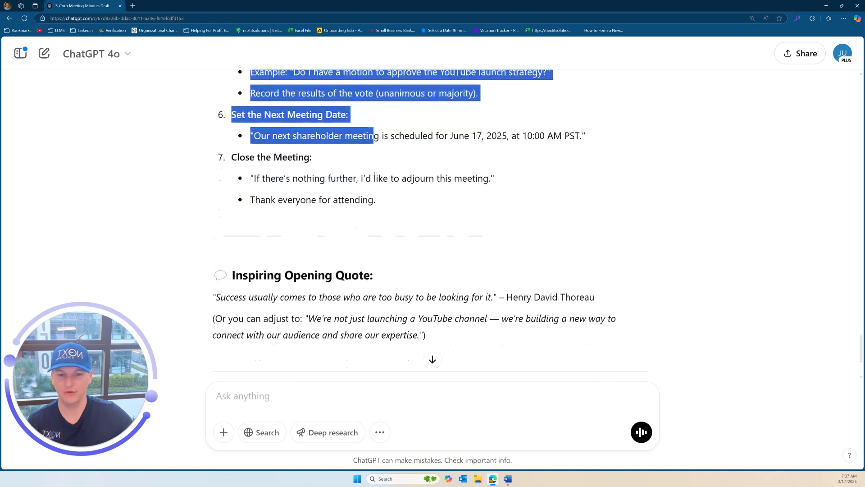
drag(260, 240, 374, 243)
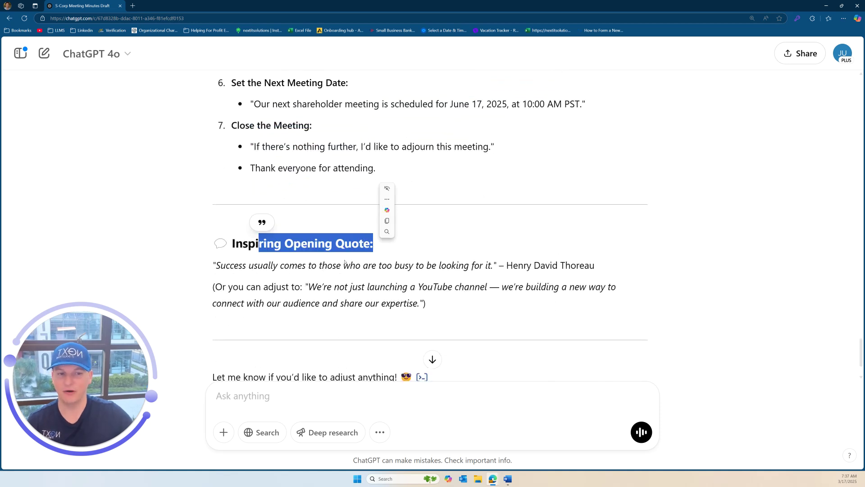
click(272, 266)
drag(219, 265, 491, 273)
click(490, 267)
scroll(487, 252, down, 2)
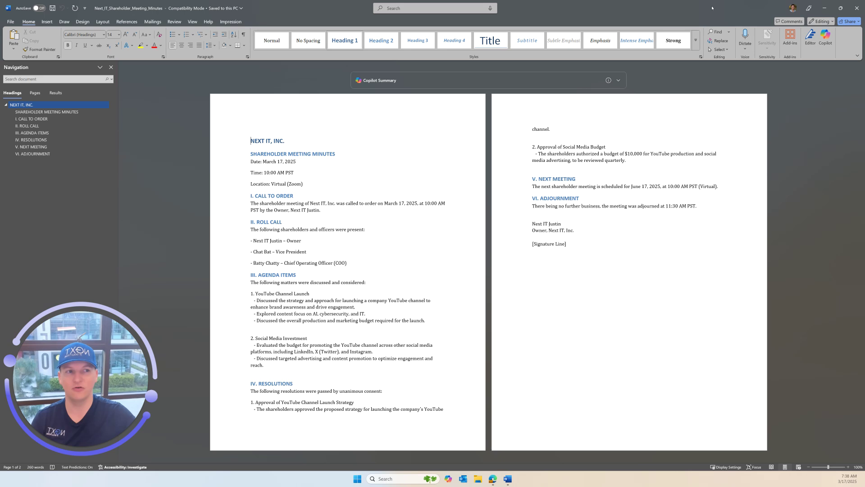
Restore down the Word minutes window and move it to the screen centre
click(841, 7)
drag(705, 38, 761, 86)
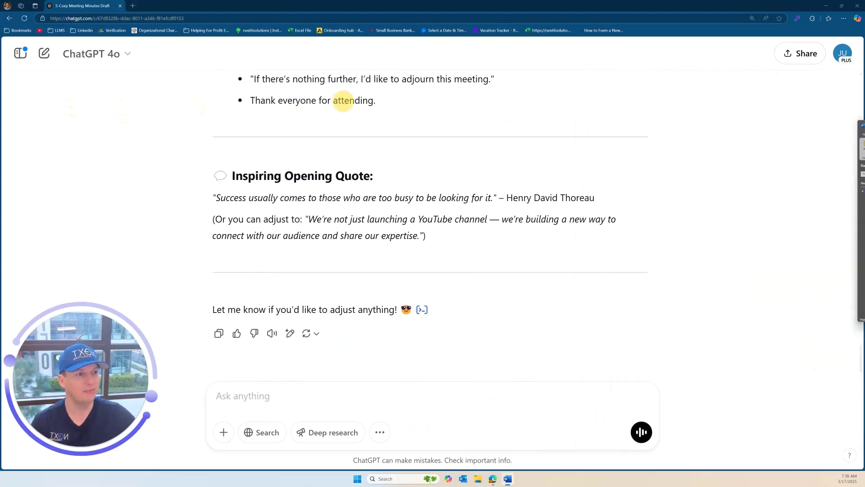
Bring the ChatGPT window to the front and scroll up to checklist steps 6–7 and the opening quote
click(347, 4)
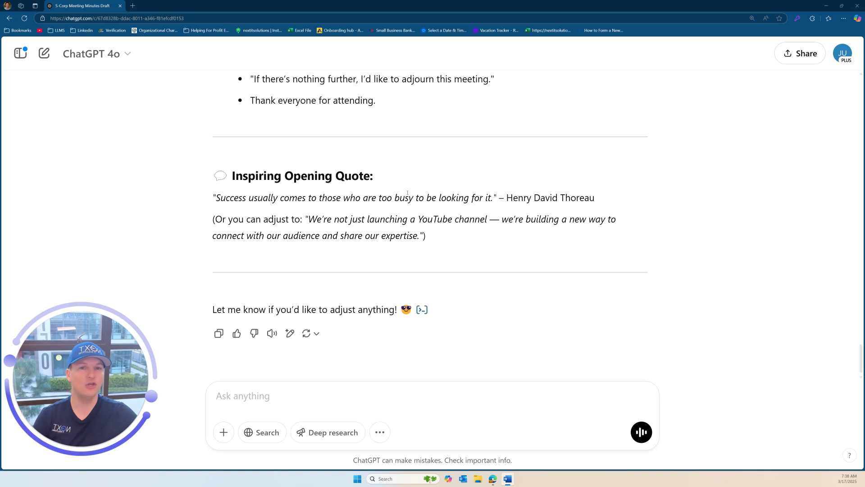
scroll(405, 193, up, 3)
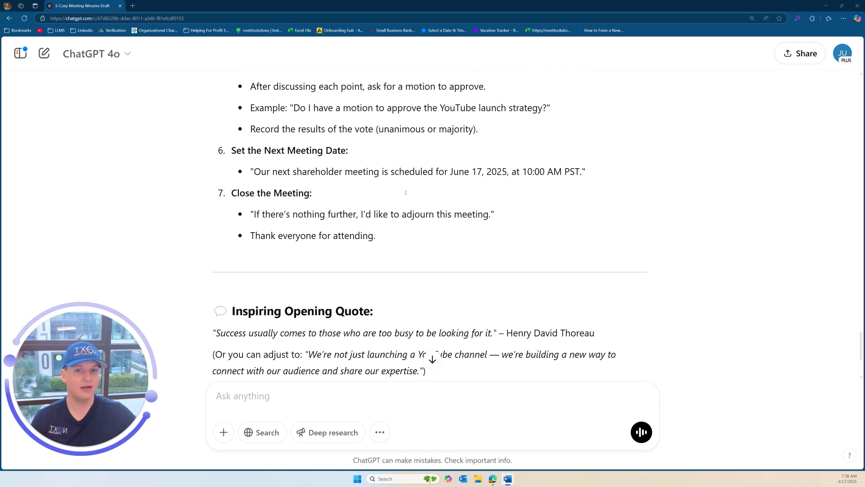